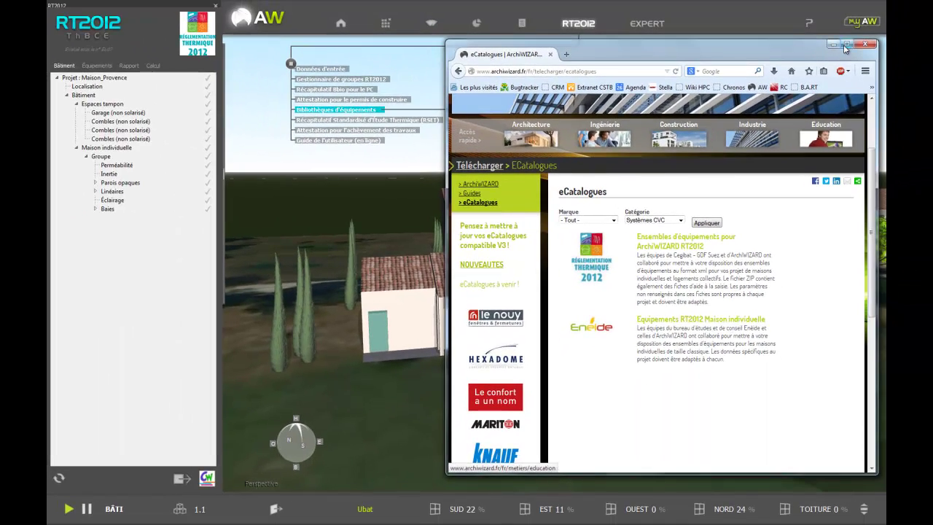
- Expand the equipment library through Equipements MI, Ensembles d'equipements MI, Chaudiere - Plancher ch, Bois, CET and Air extérieur to the VMC SF set
click(832, 44)
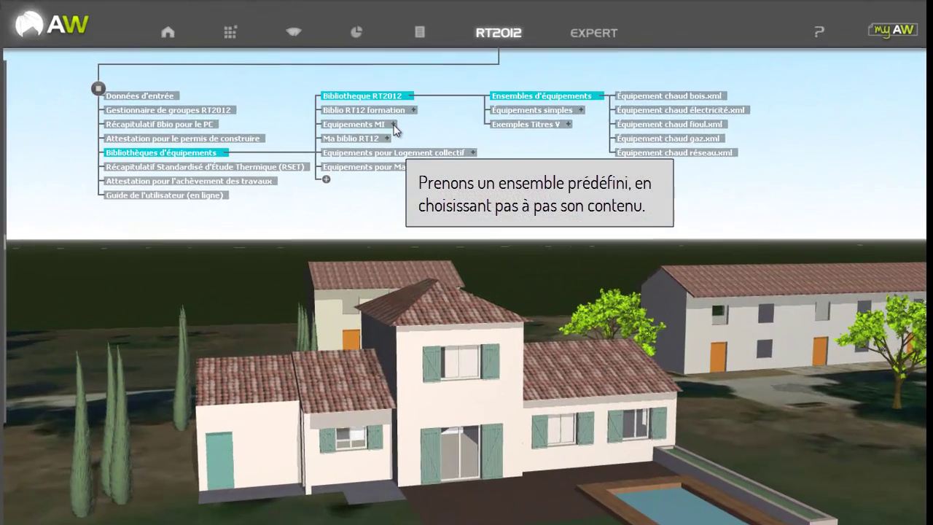
click(538, 87)
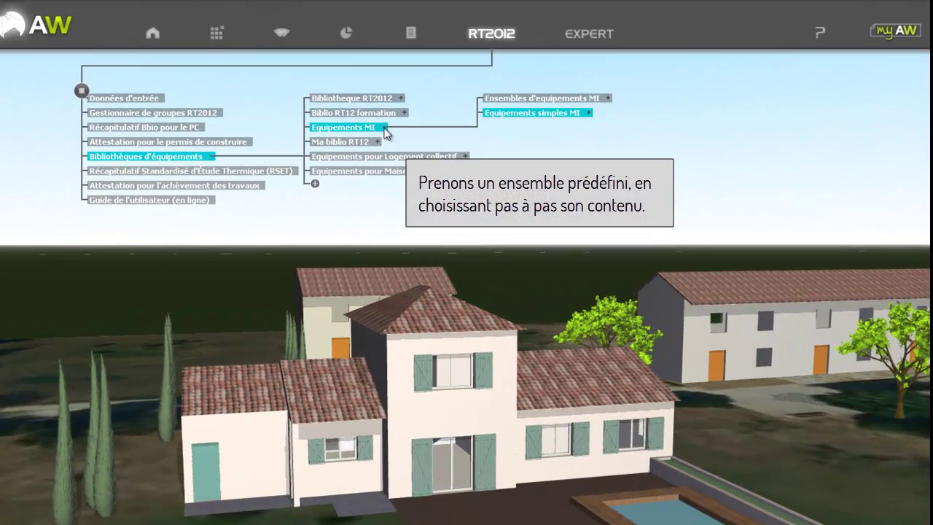
click(607, 99)
click(727, 99)
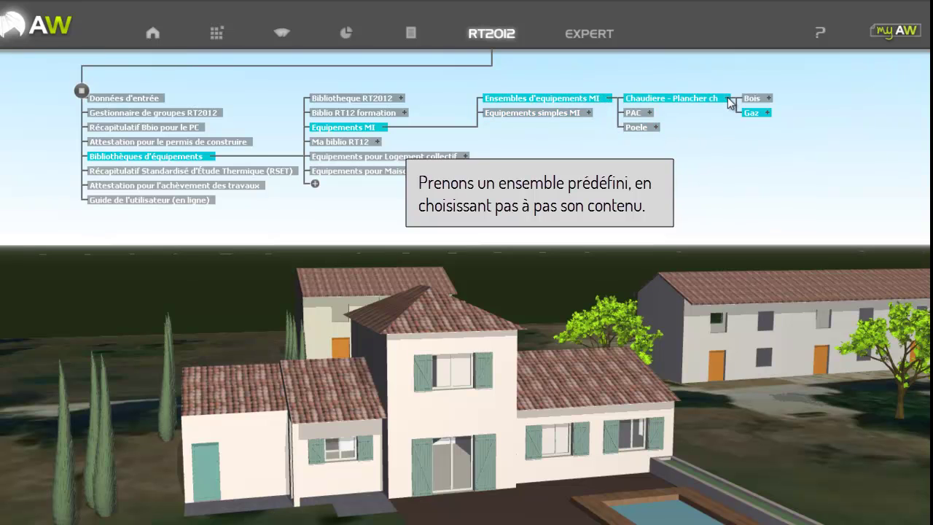
click(773, 100)
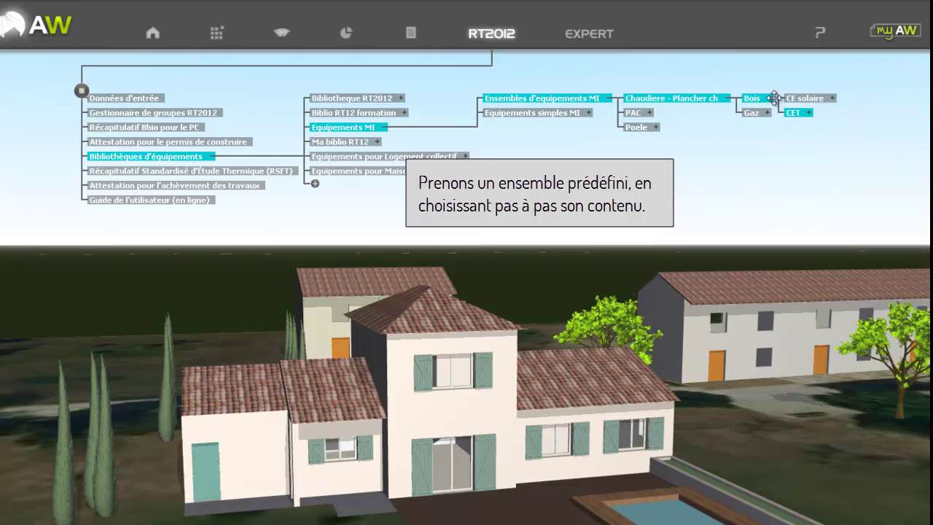
click(800, 113)
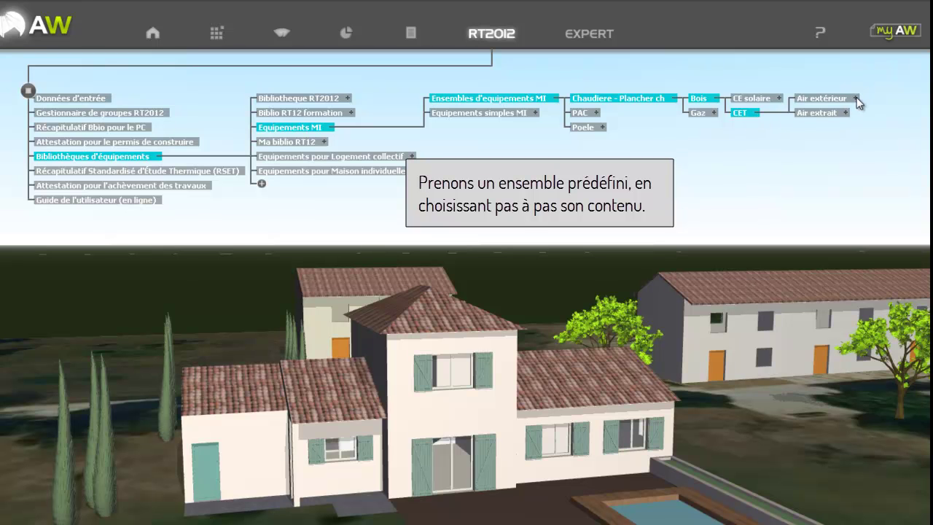
click(857, 100)
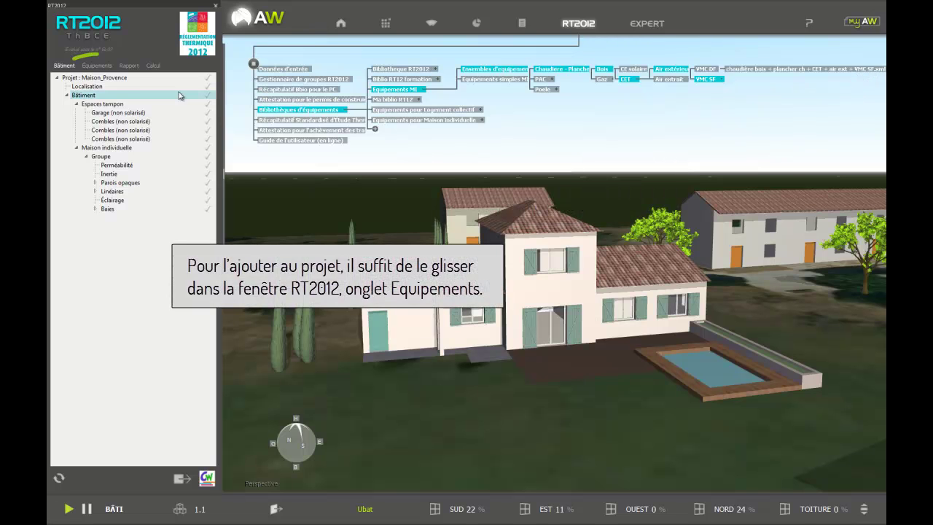
- Import the complete equipment set "chaudière bois + plancher ch + CET + air ext + VMC SF.xml" into the project's equipment
click(98, 67)
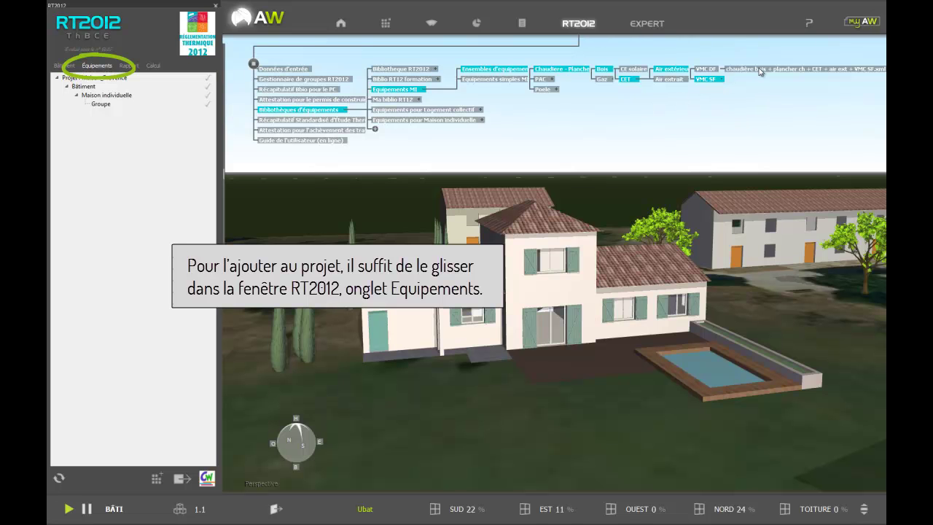
drag(760, 71, 276, 176)
drag(167, 188, 167, 187)
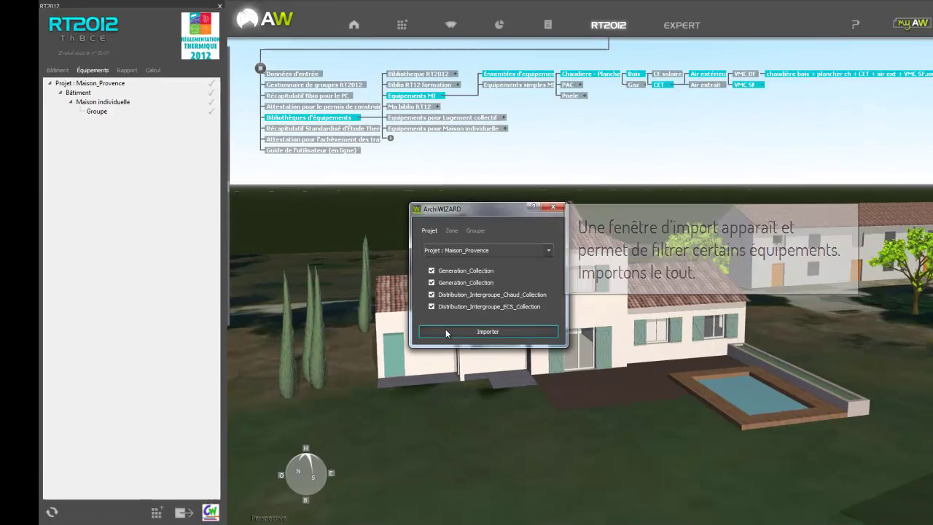
click(430, 310)
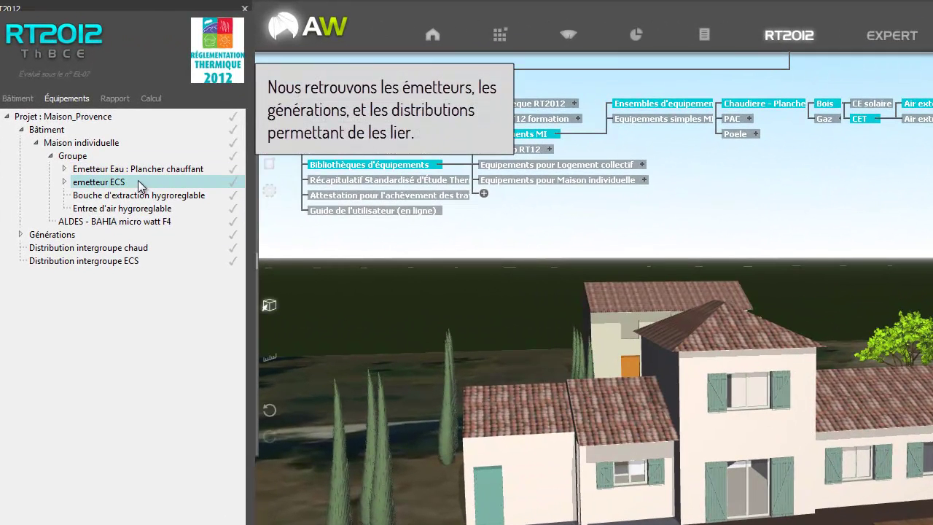
- Inspect the imported equipment, checking the intergroup link of Distribution groupe chaud and the generation link of Distribution intergroupe chaud
click(20, 234)
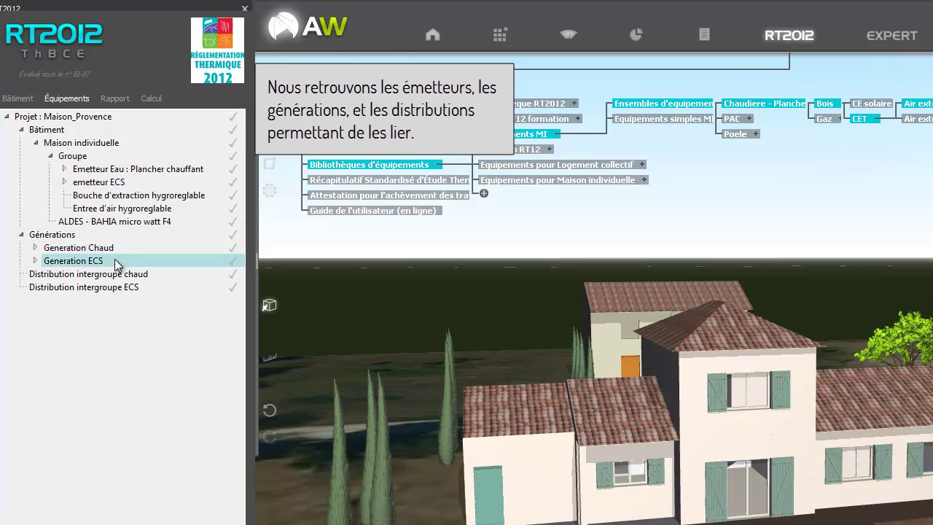
click(64, 168)
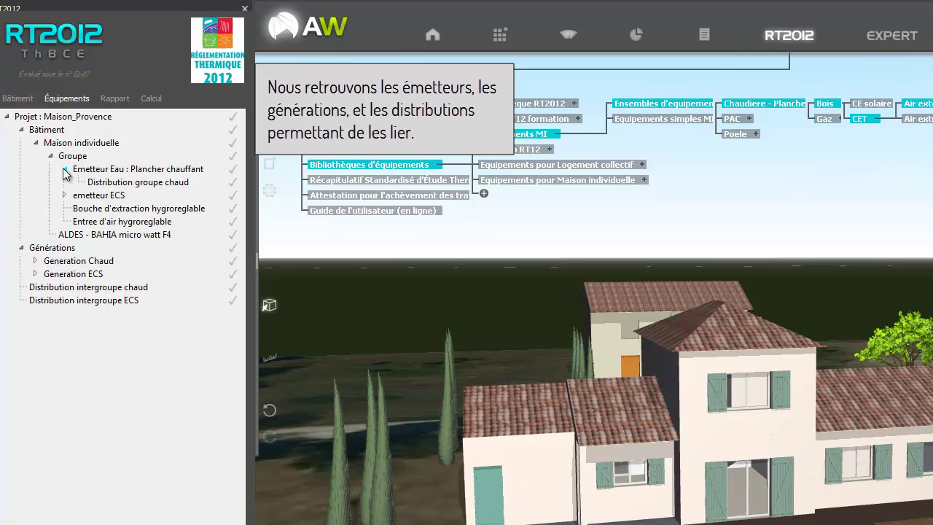
double_click(146, 188)
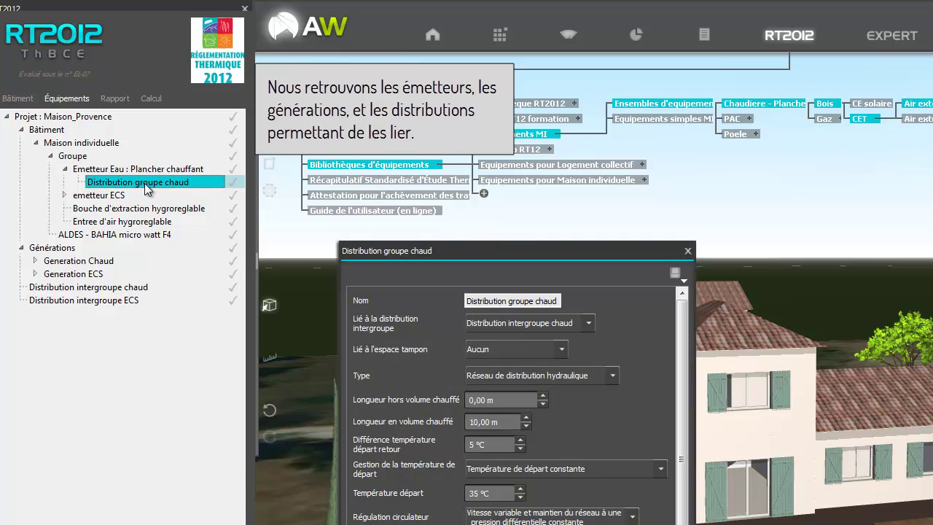
click(564, 323)
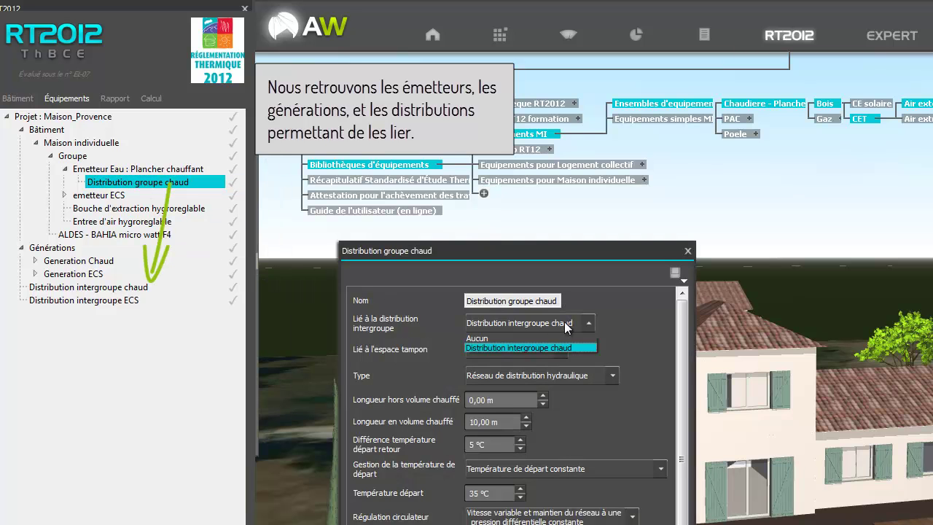
click(560, 347)
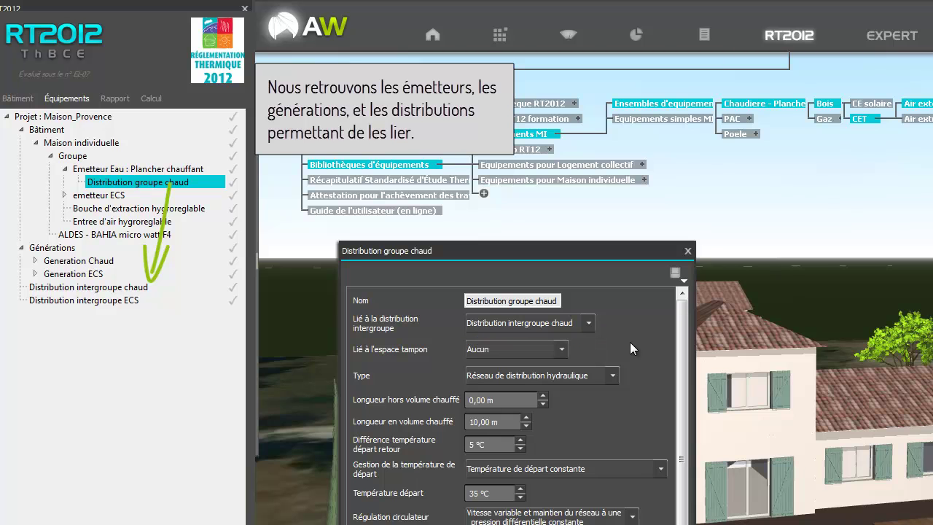
click(139, 289)
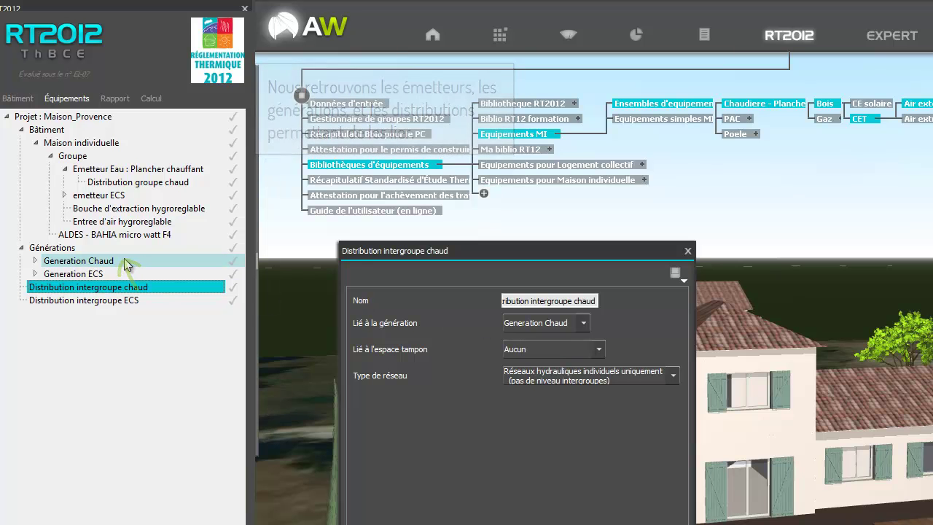
right_click(148, 285)
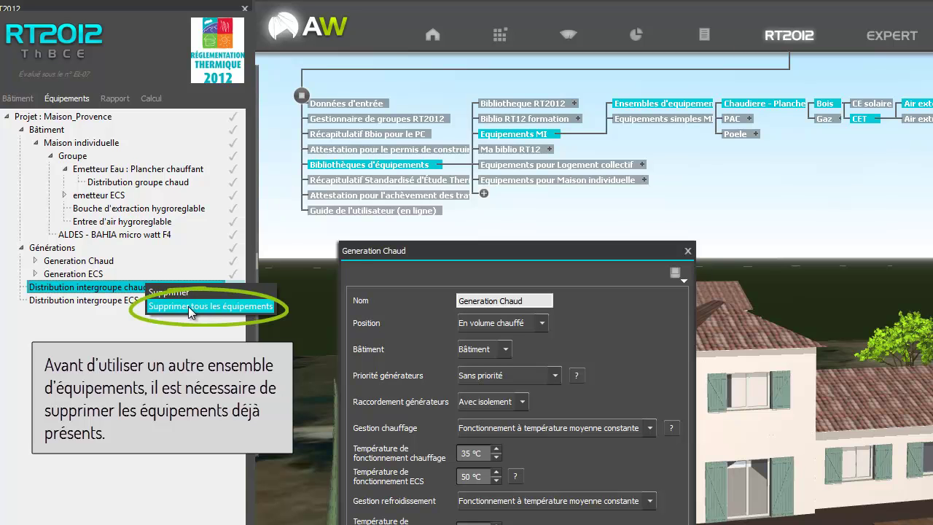
click(171, 323)
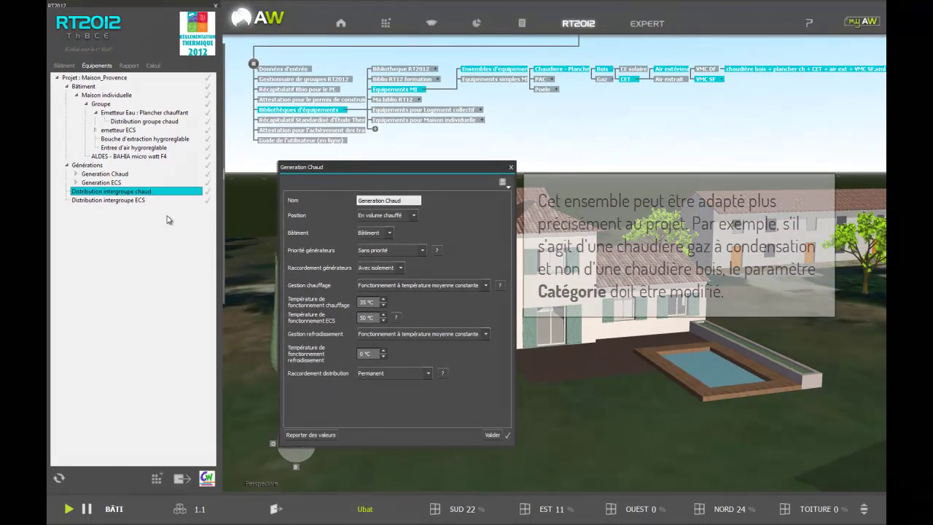
- Set the category of the OKOFEN - PELLEMATIC PE08 8kw generator under Generation Chaud to Chaudière gaz à condensation
click(76, 175)
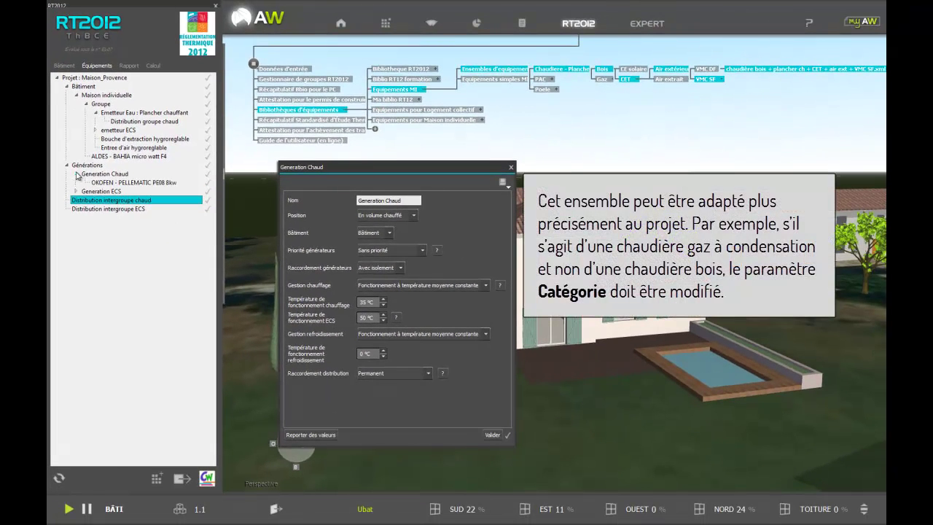
click(133, 183)
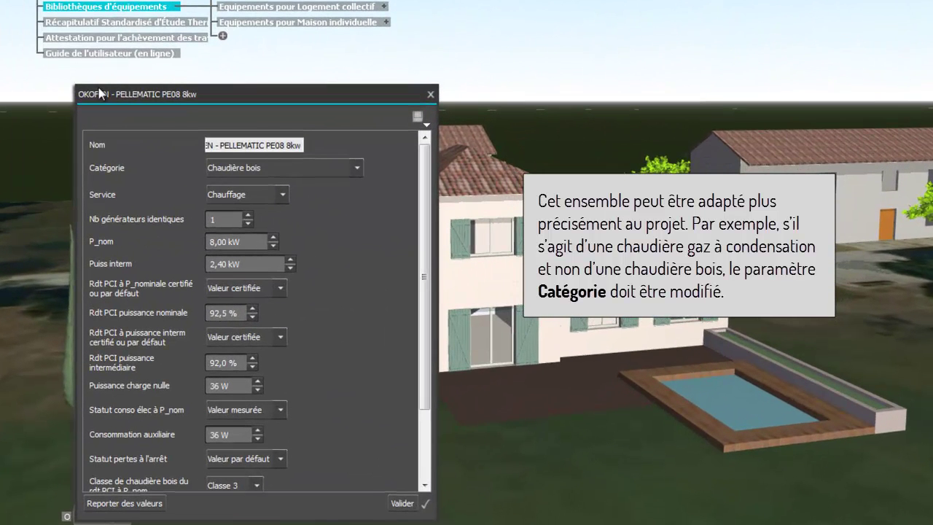
drag(100, 80, 108, 3)
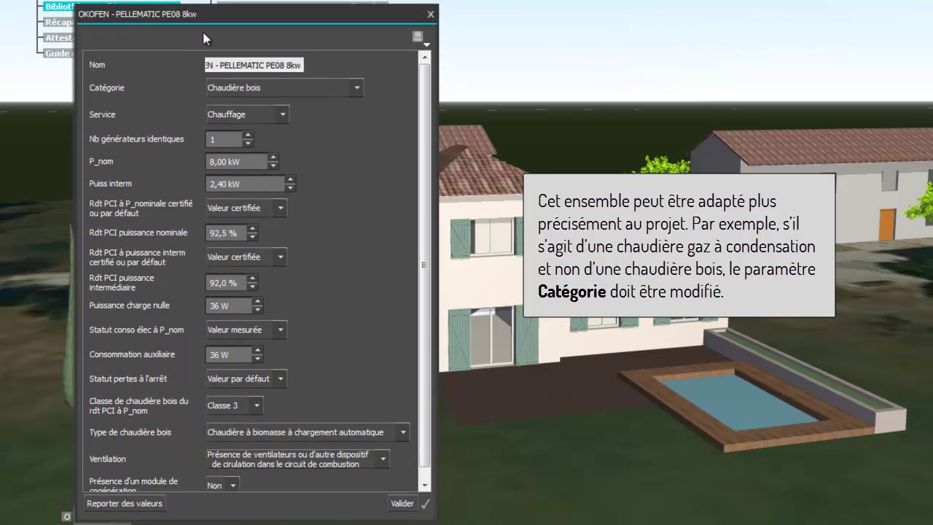
click(348, 86)
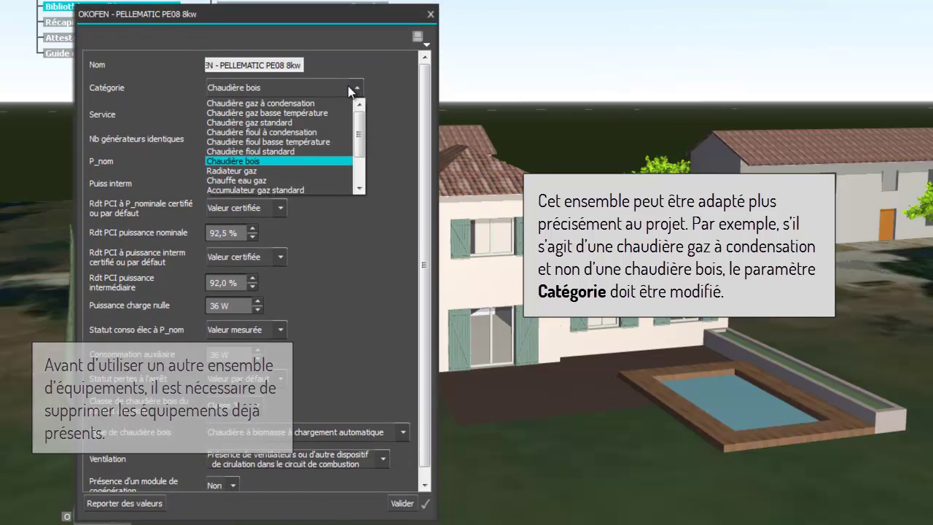
click(314, 103)
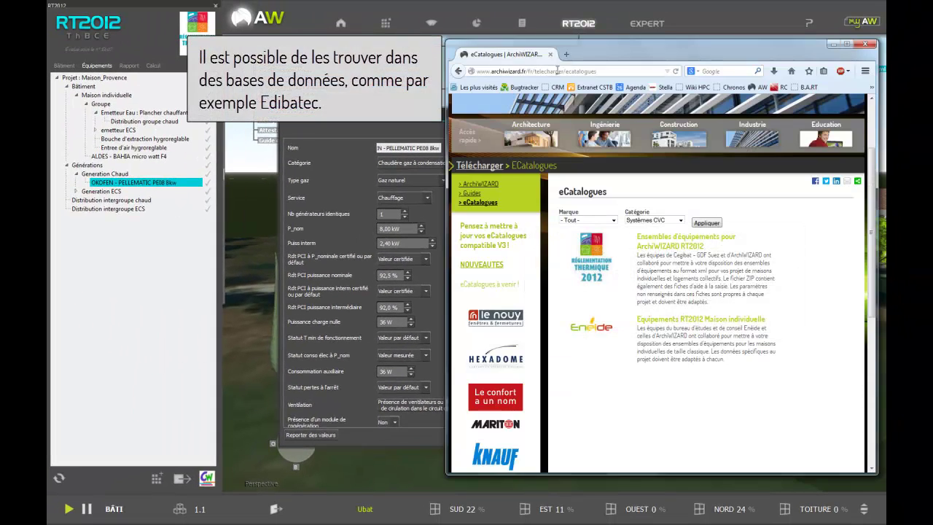
- Switch to the web browser, search for "edibatec" and open the Edibatec product database page
click(566, 54)
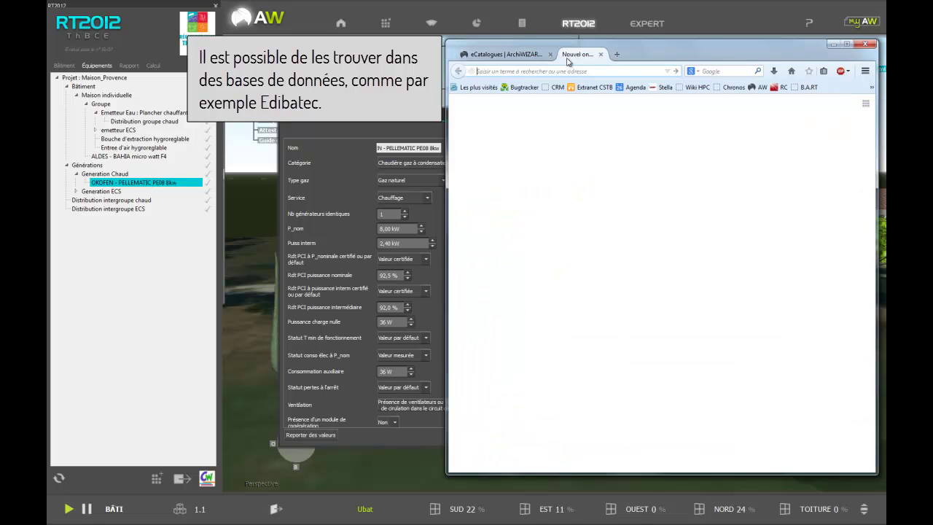
click(713, 70)
text(ed)
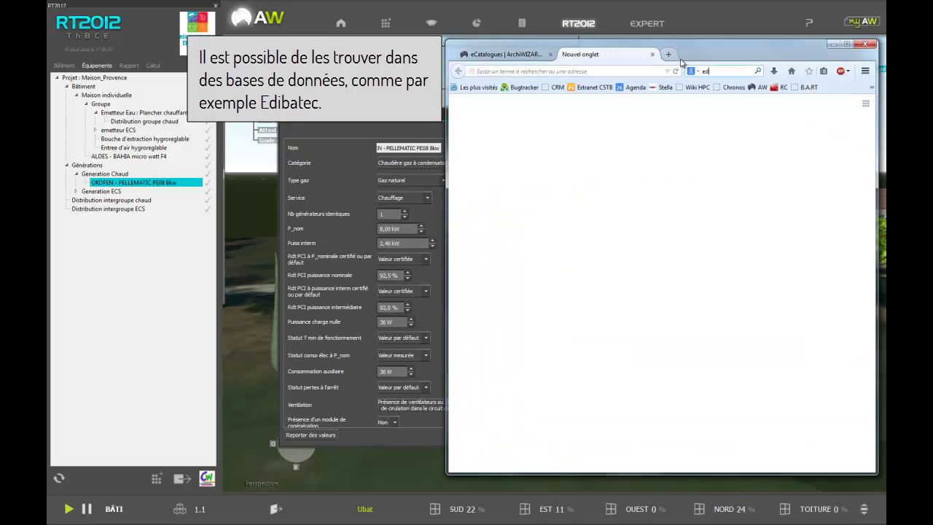
text(ibatec)
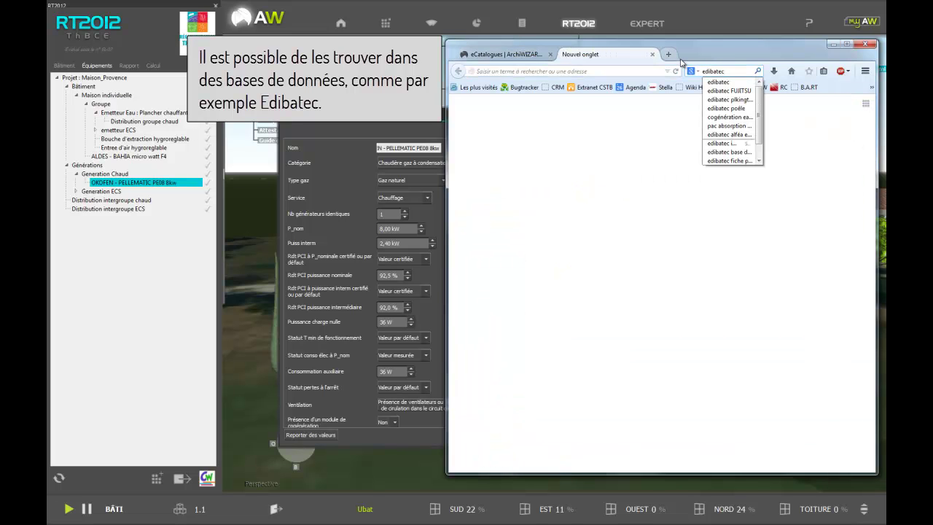
key(Return)
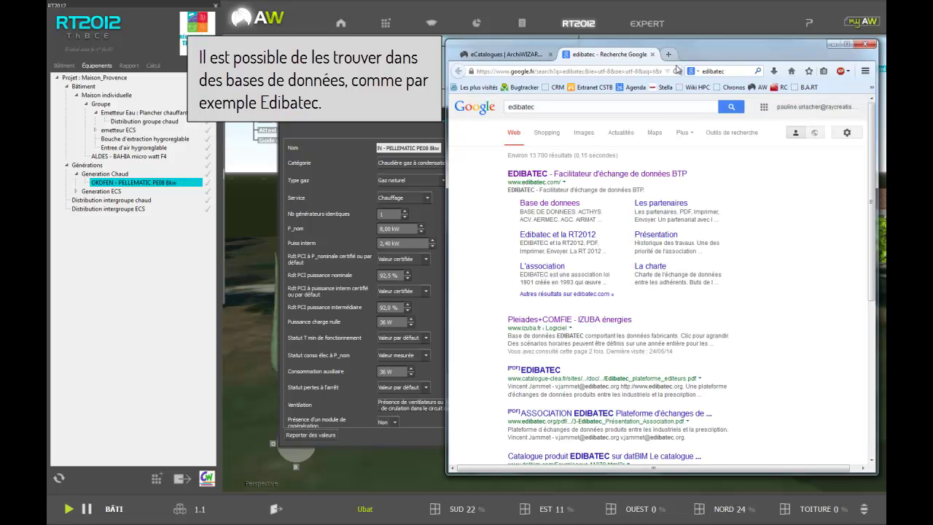
click(551, 206)
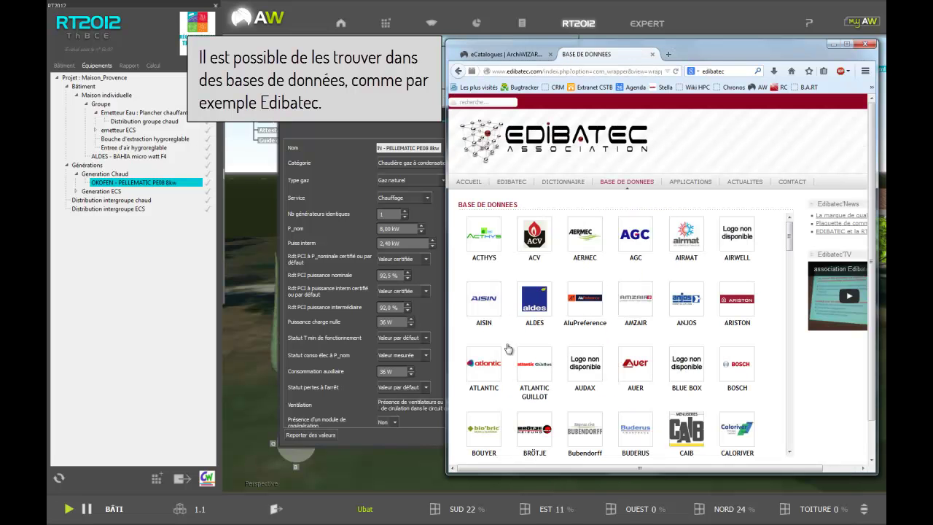
- Narrow the browser to uncover the generator's settings and examine Saunier Duval's Thema Condens F AS 12 TN data in the Thema AS Condens range
drag(446, 471, 518, 470)
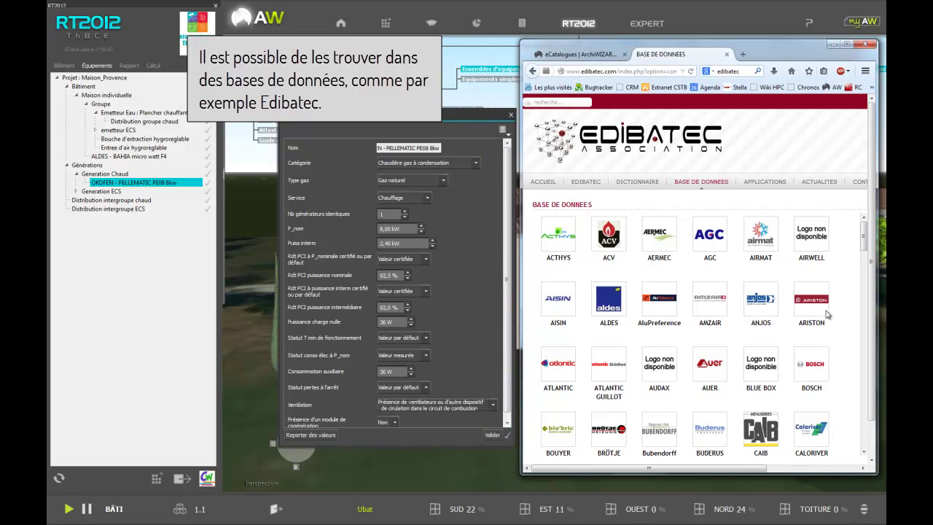
drag(864, 247, 854, 398)
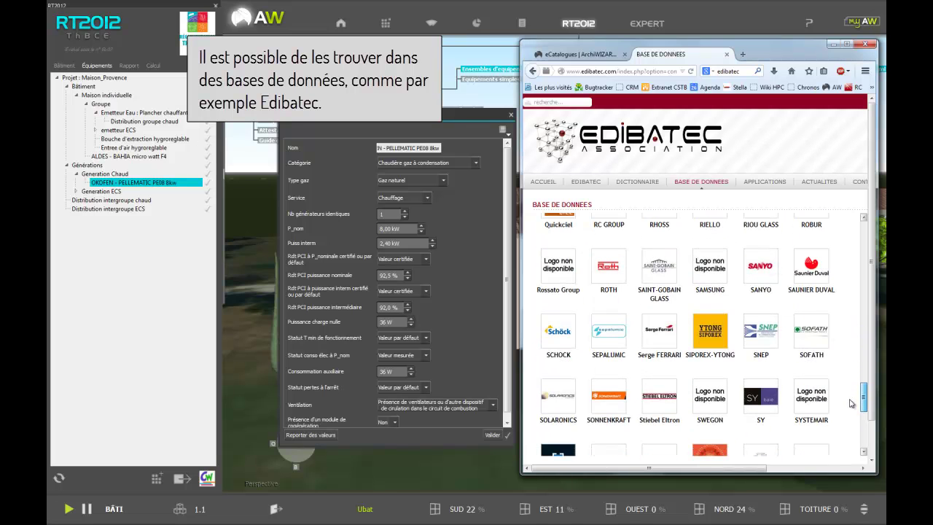
click(814, 287)
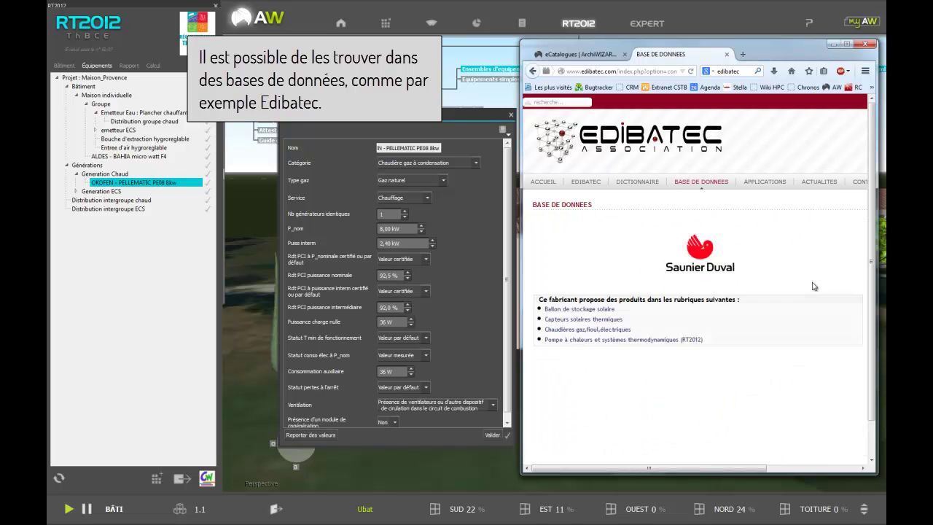
click(605, 330)
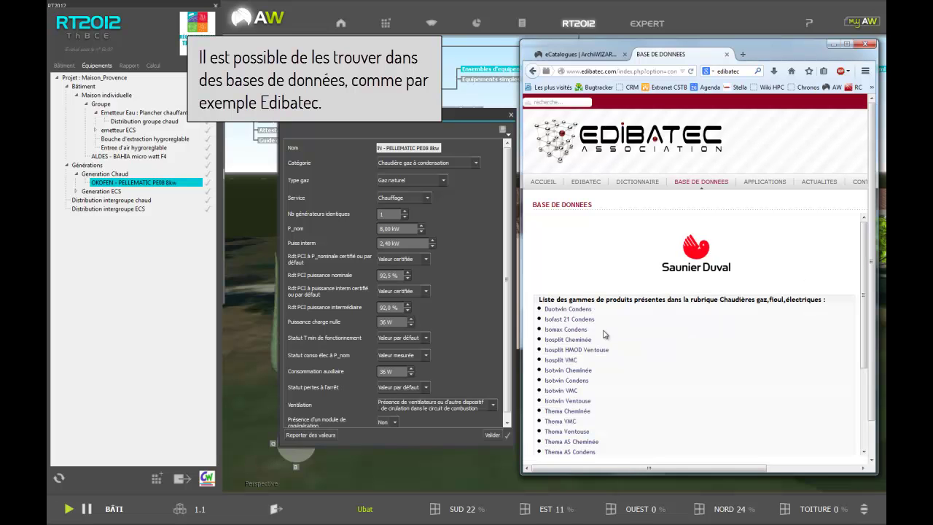
scroll(720, 379, down, 3)
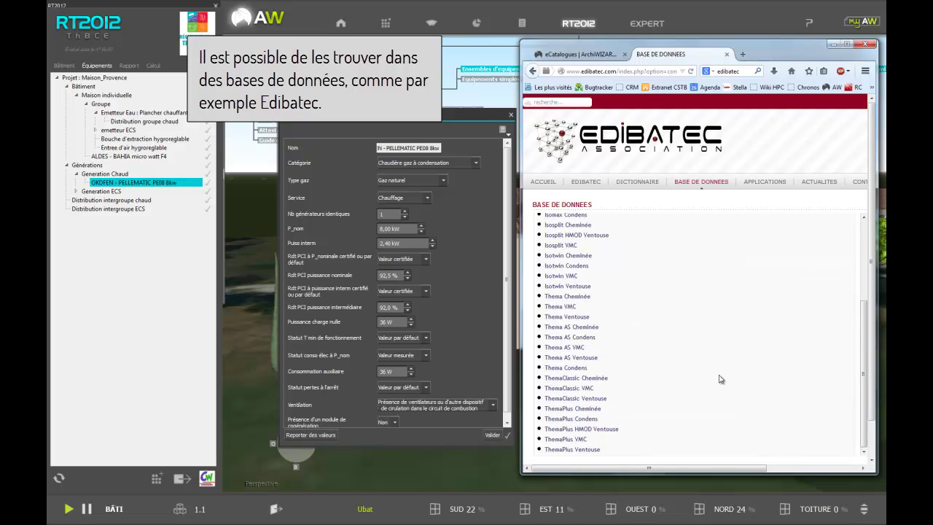
click(592, 338)
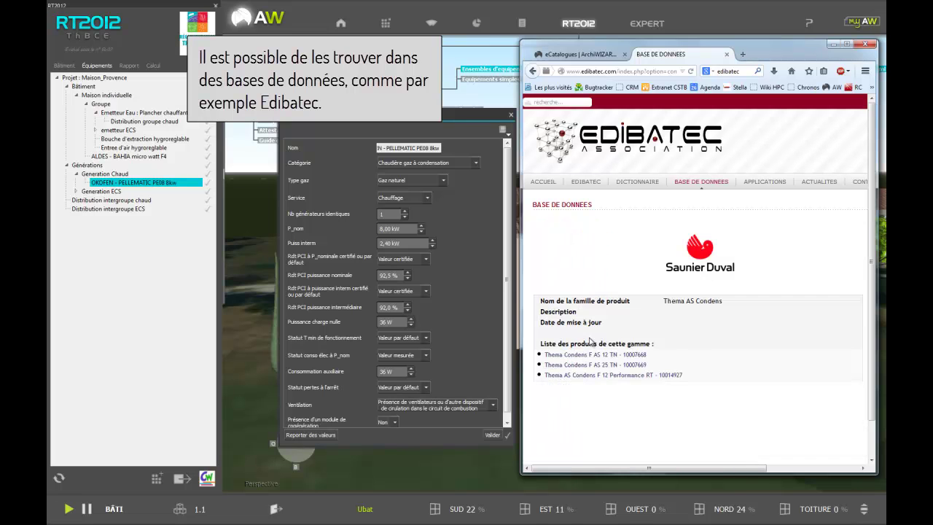
click(587, 355)
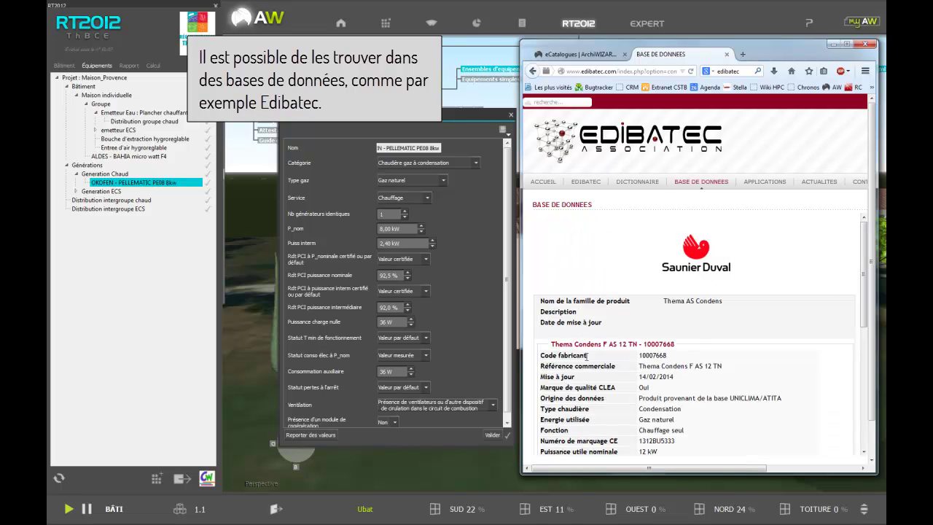
drag(864, 281, 863, 362)
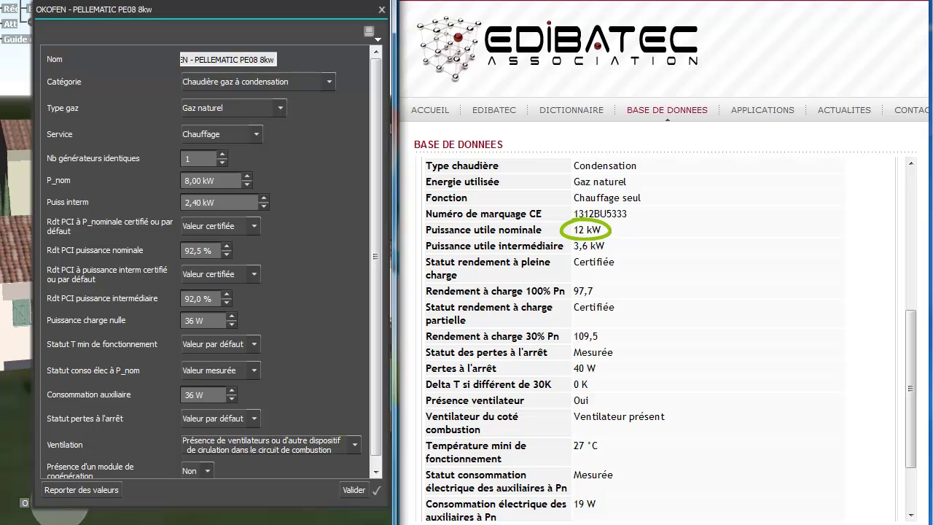
- Set the boiler's P_nom to 12 kW, Puiss interm to 3,6 kW, and nominal PCI efficiency to Valeur certifiée at 97,7 %
drag(228, 181, 173, 206)
text(123,6)
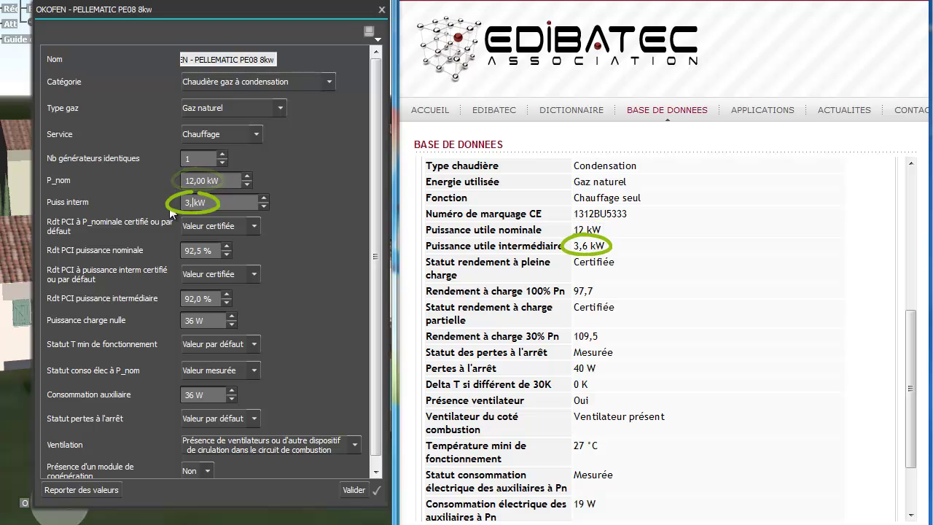
click(215, 226)
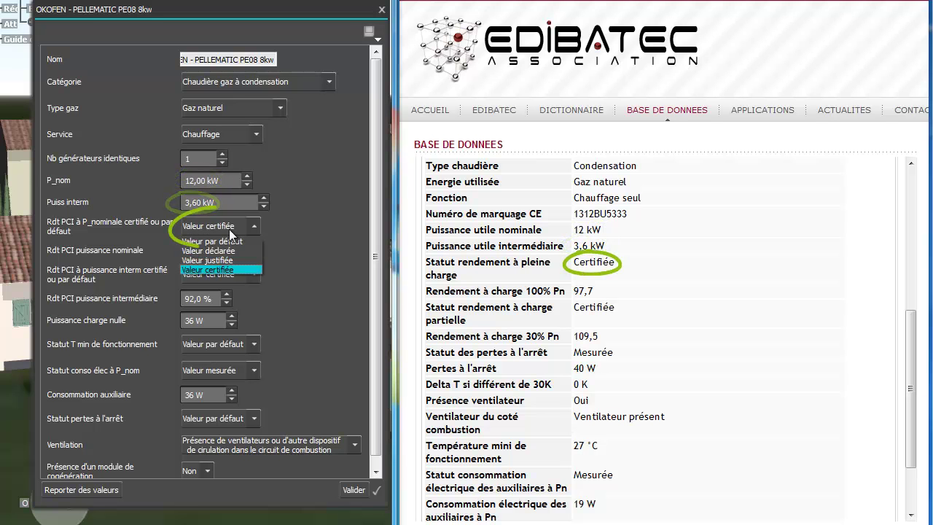
click(226, 271)
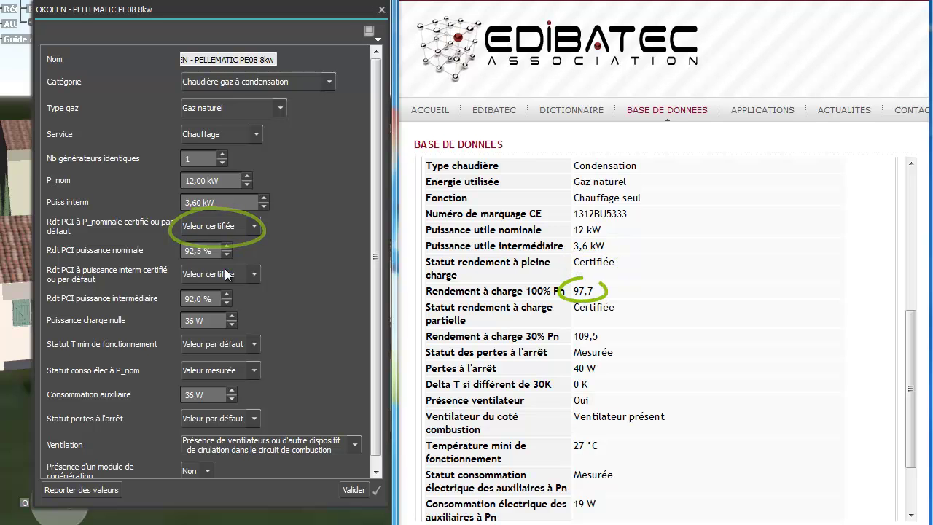
drag(219, 250, 177, 252)
text(97,7)
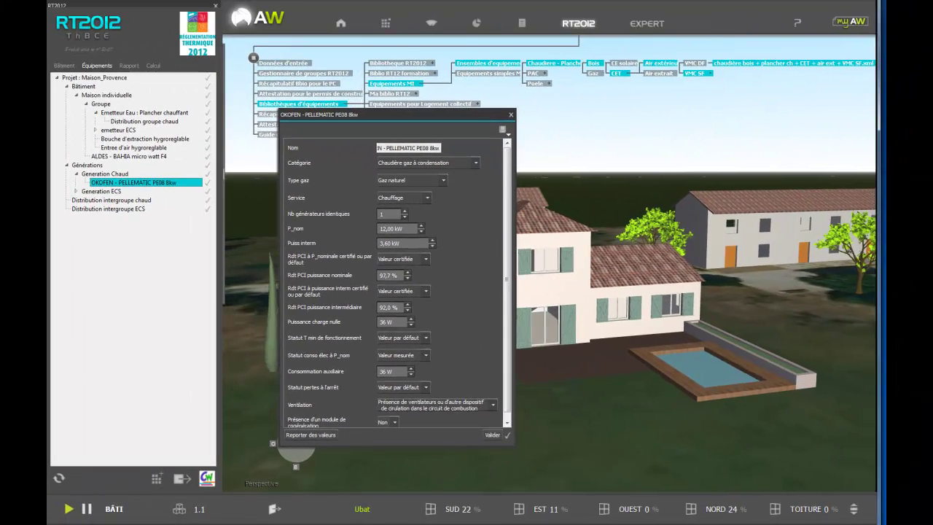
click(511, 115)
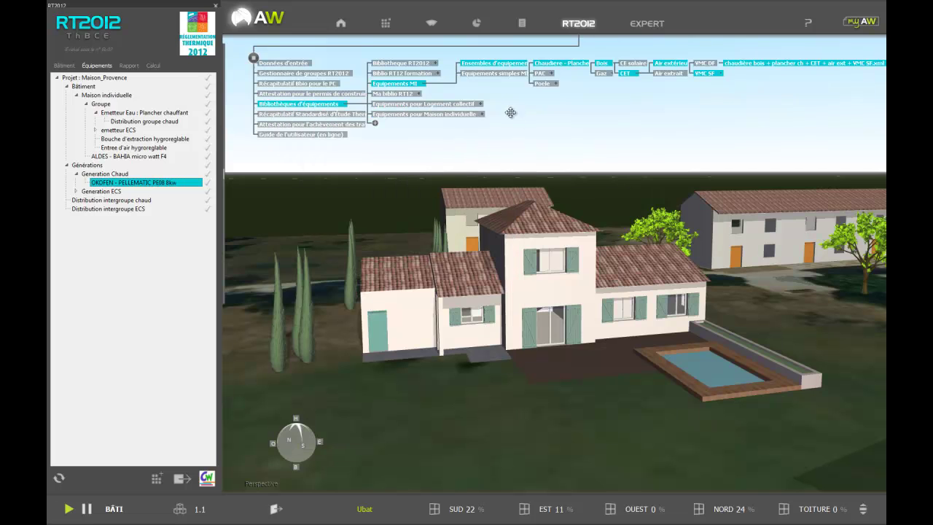
- Delete the ATLANTIC - Odyssee 2 - PAC air exterieur/eau heat pump from the storage tank under Generation ECS
click(76, 191)
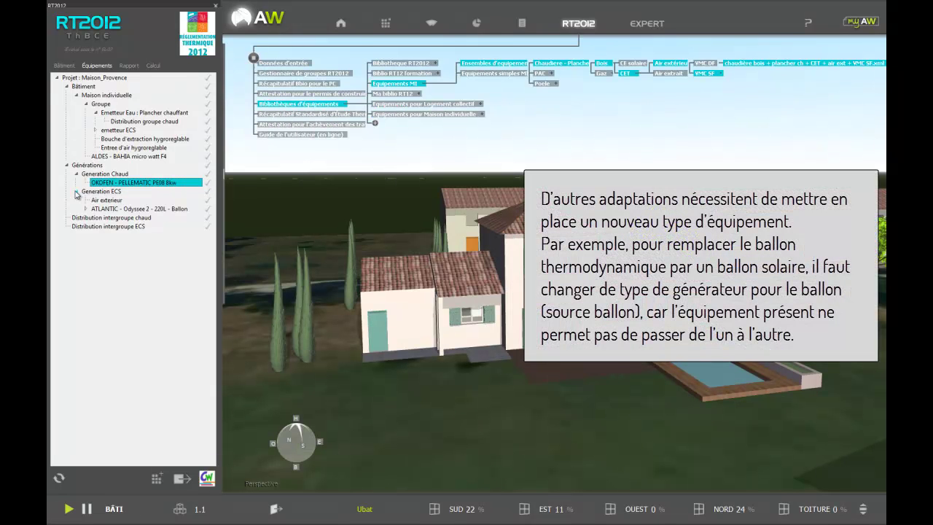
click(86, 209)
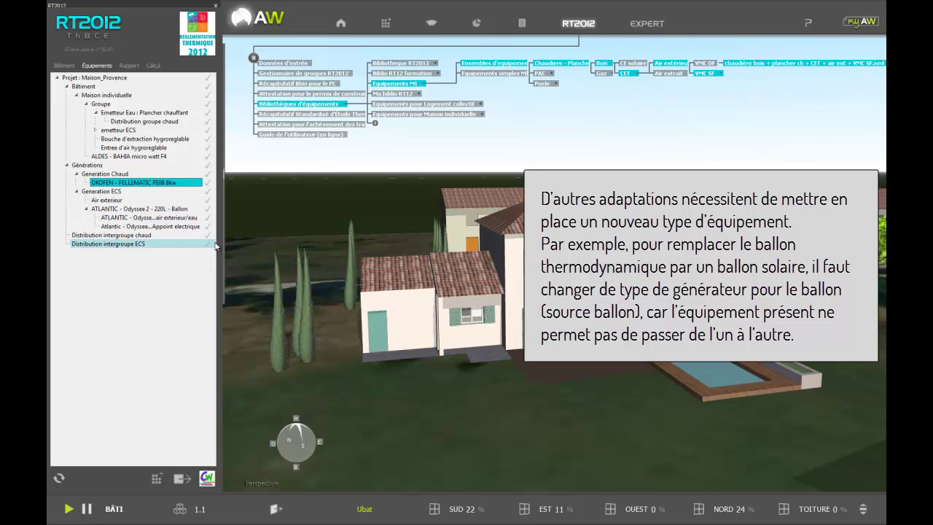
drag(221, 257, 245, 261)
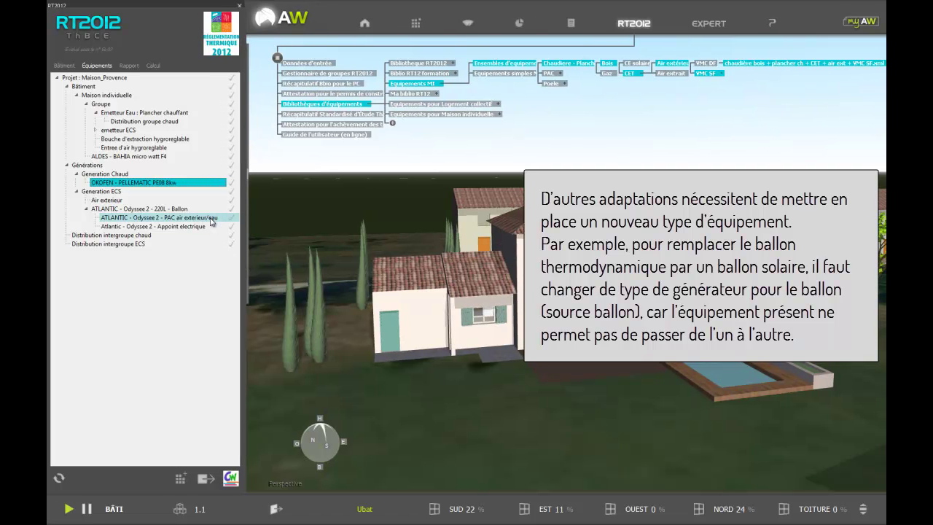
click(211, 218)
double_click(211, 218)
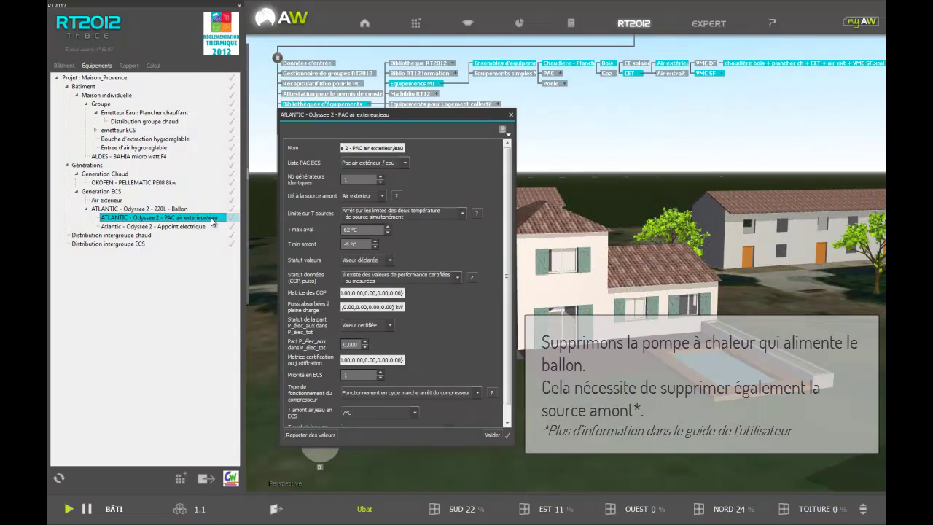
right_click(211, 220)
click(242, 224)
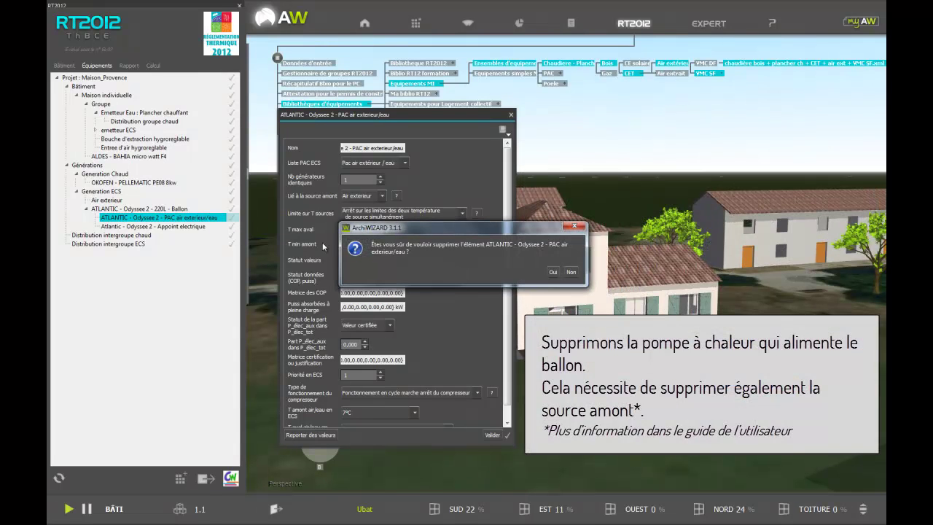
click(552, 272)
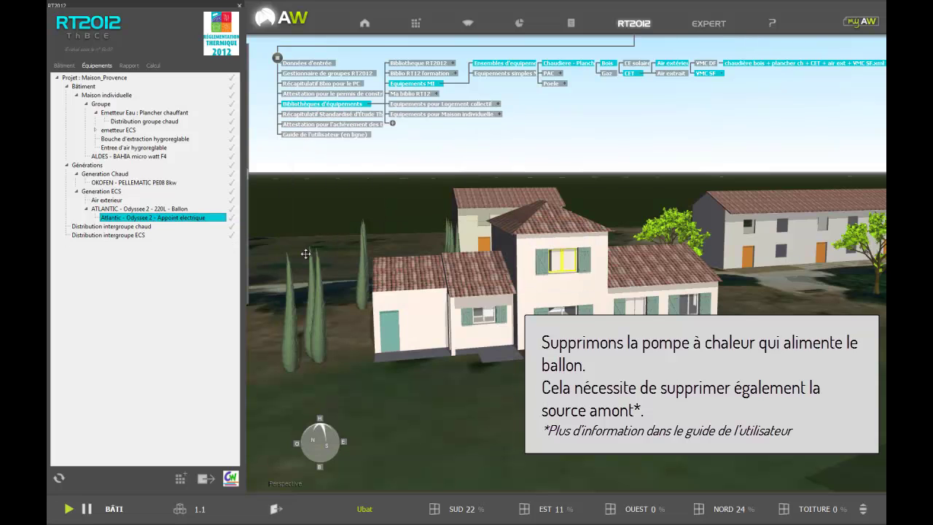
- Delete the Air exterieur upstream source from Generation ECS
click(119, 200)
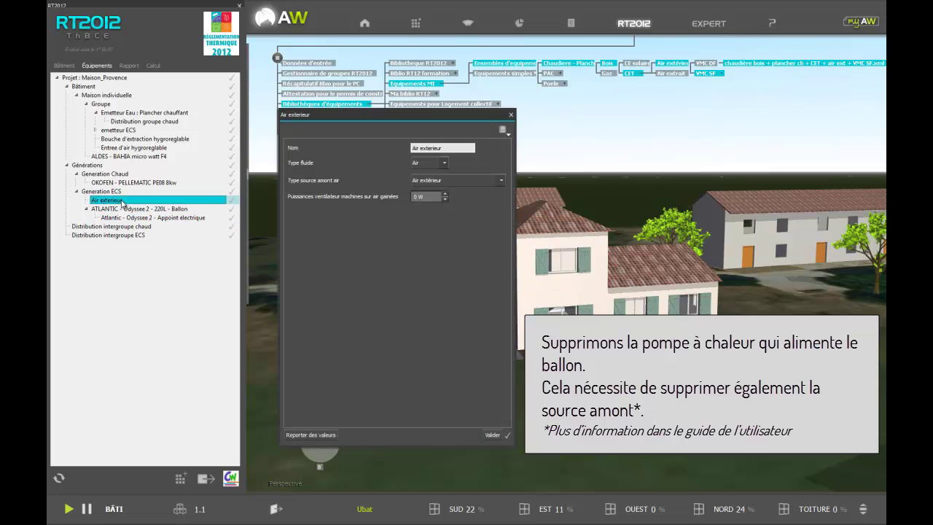
right_click(123, 202)
click(135, 206)
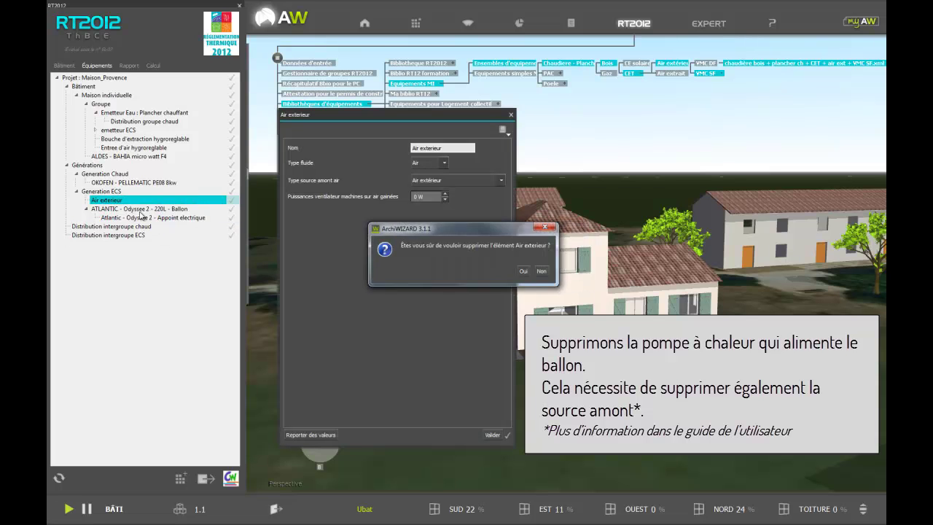
click(523, 271)
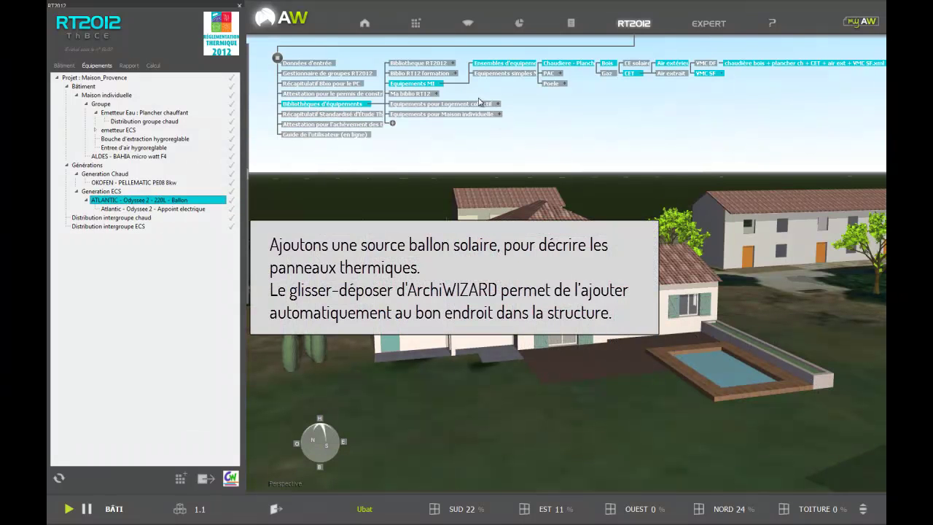
- Add Source ballon base boucle solaire from the Source ballon simple equipment of Bibliothèque RT2012 to the ATLANTIC storage tank
click(453, 65)
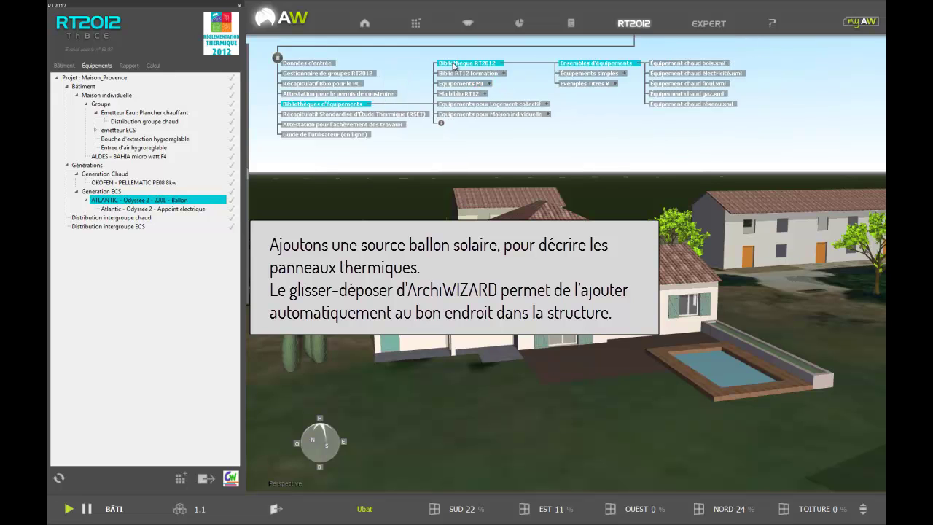
click(625, 75)
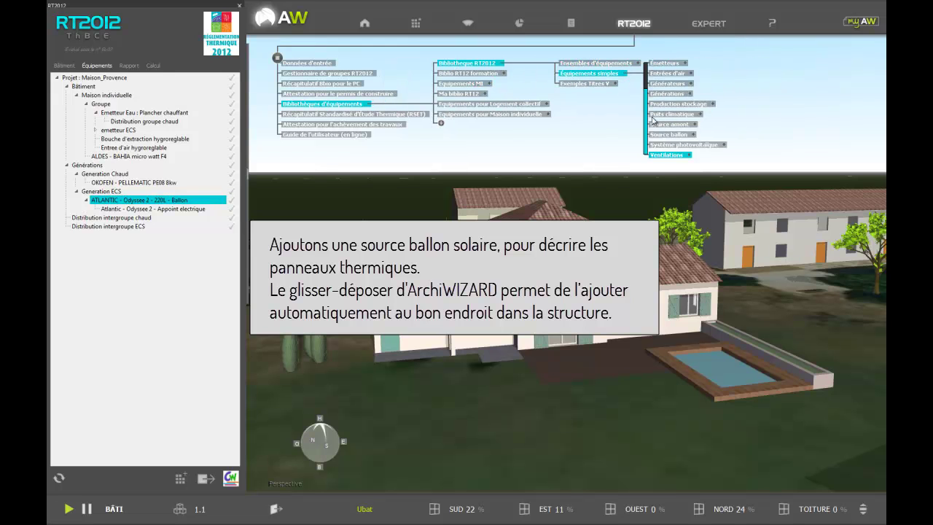
click(696, 134)
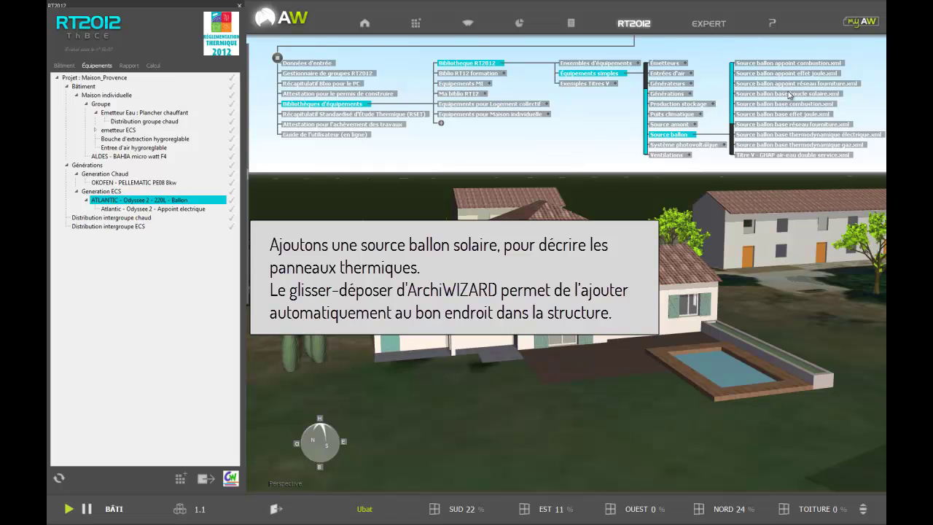
drag(793, 97, 463, 192)
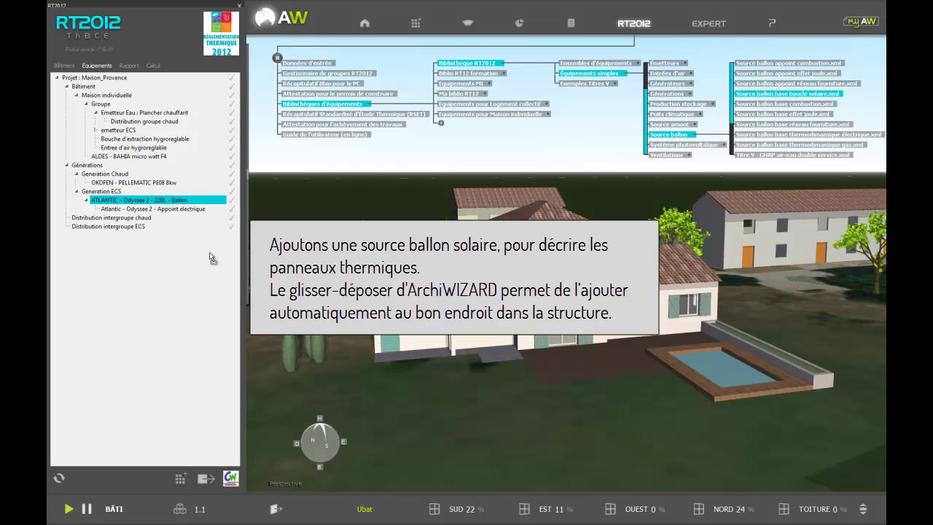
drag(209, 253, 208, 254)
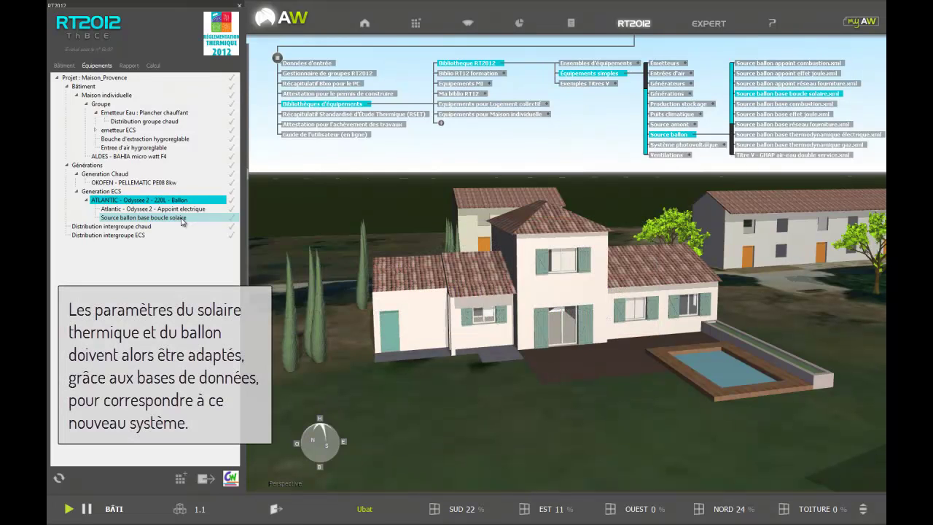
- Examine the settings of Source ballon base boucle solaire and of the ATLANTIC - Odyssee 2 - 220L - Ballon storage tank
double_click(181, 219)
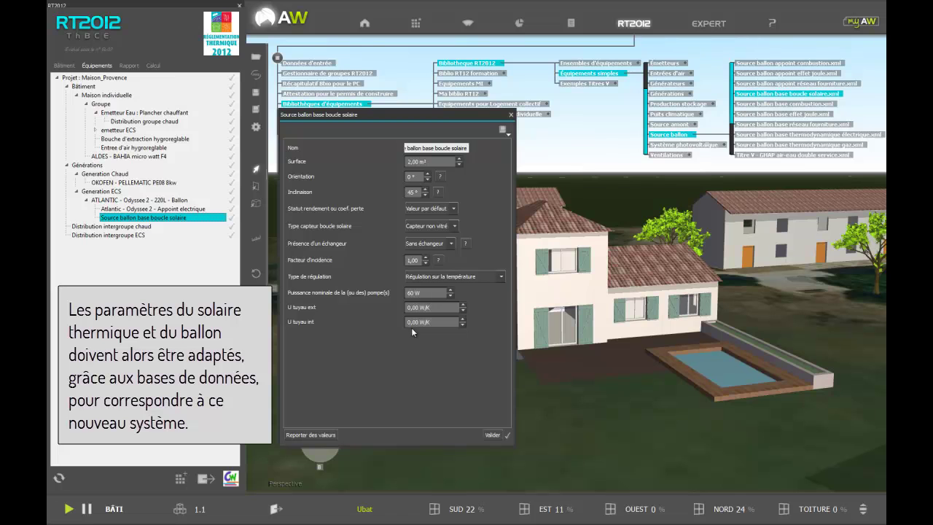
double_click(193, 202)
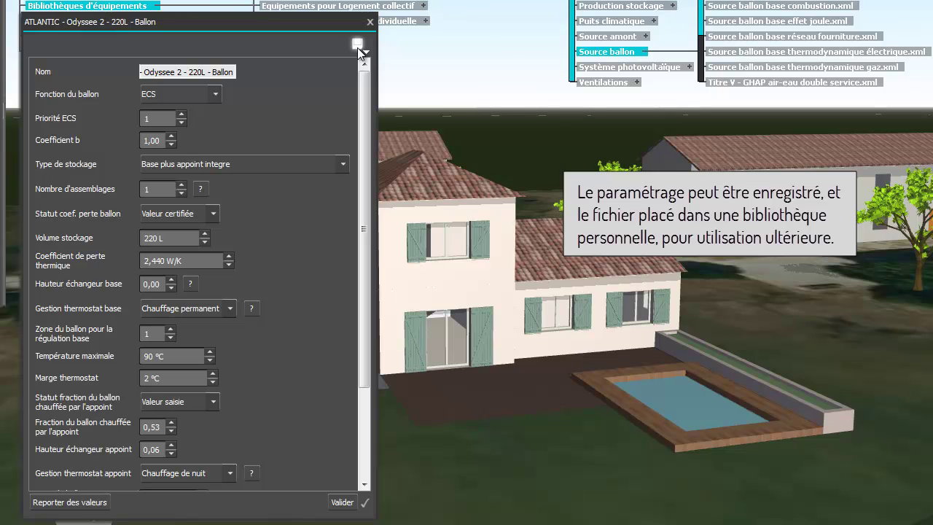
click(358, 49)
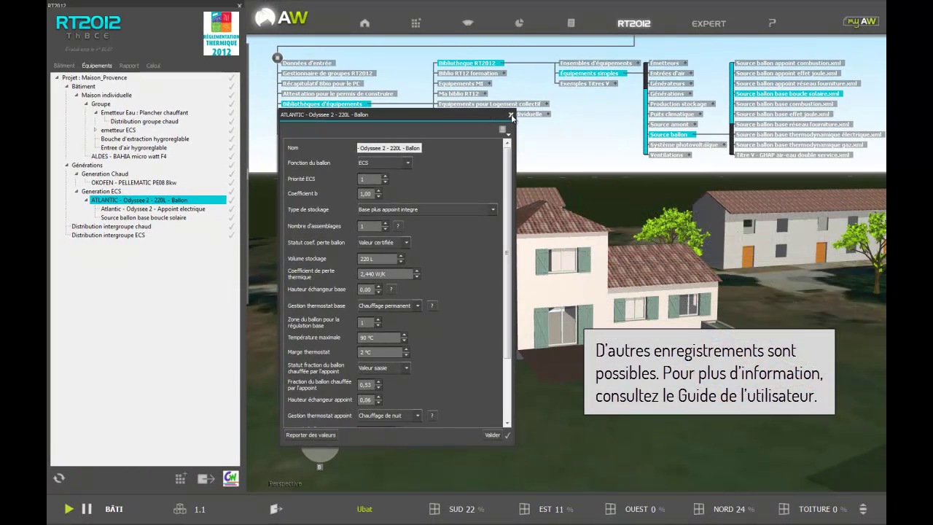
click(511, 116)
click(696, 137)
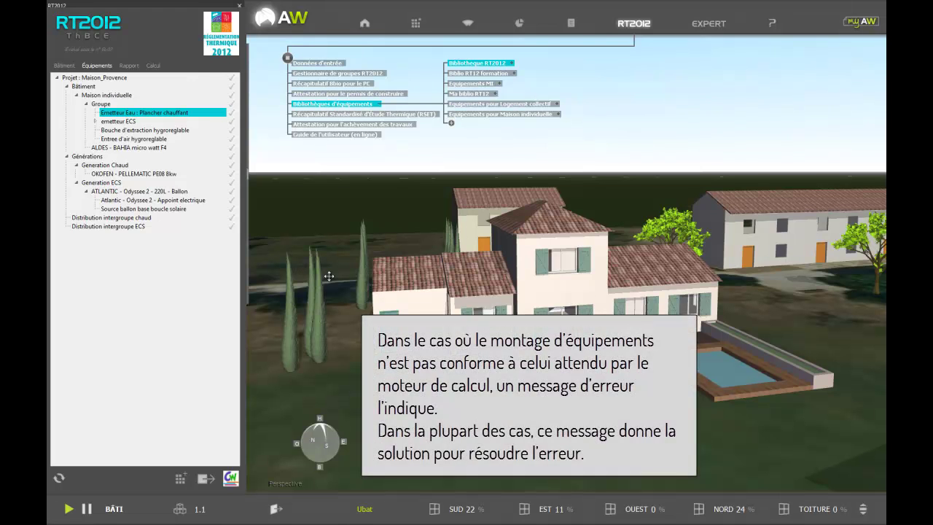
- Run the RT2012 calculation in Th-BCE mode, continuing despite the unvalidated elements
click(152, 66)
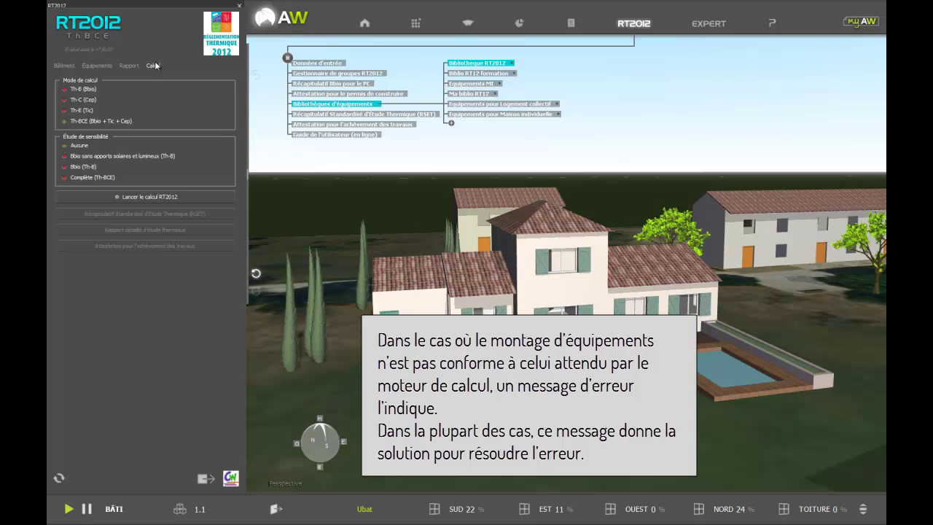
click(152, 197)
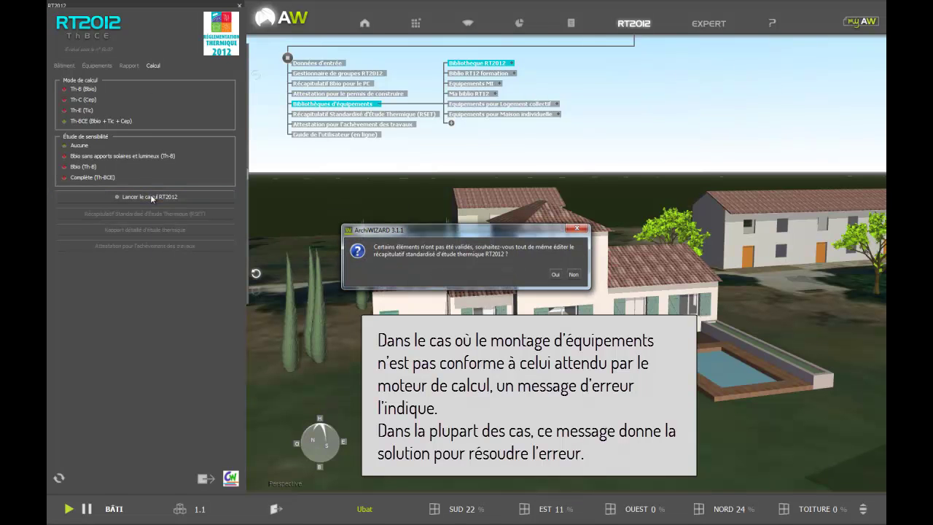
click(554, 275)
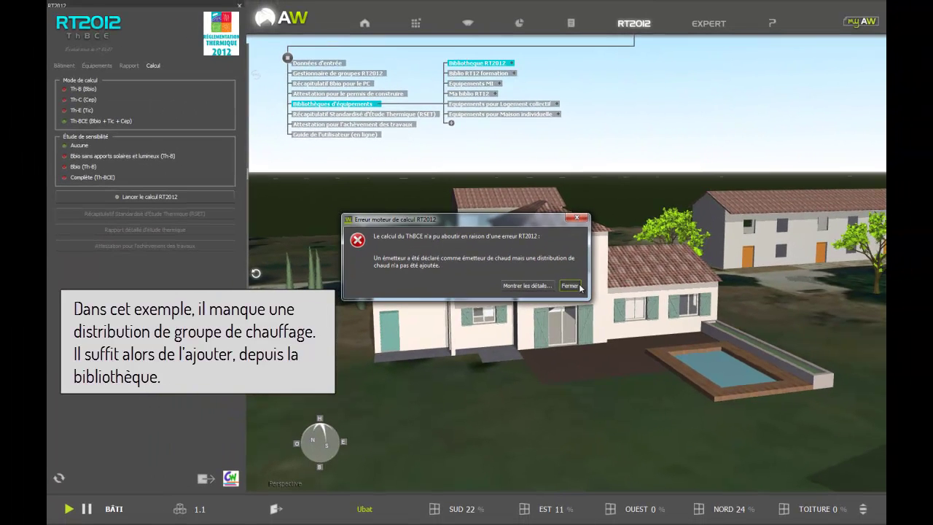
click(579, 286)
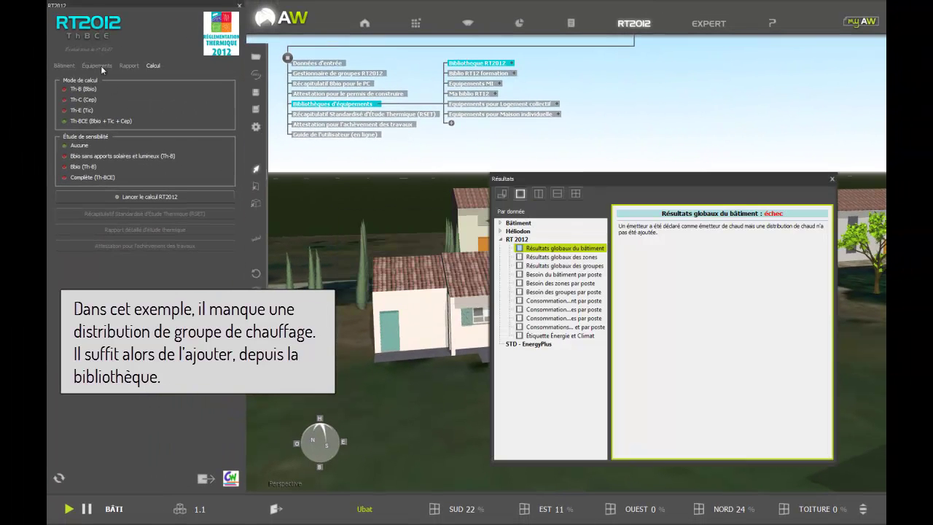
- Add Distribution groupe chaud réseau hydraulique basse température from Bibliothèque RT2012 to the Emetteur Eau : Plancher chauffant emitter
click(97, 65)
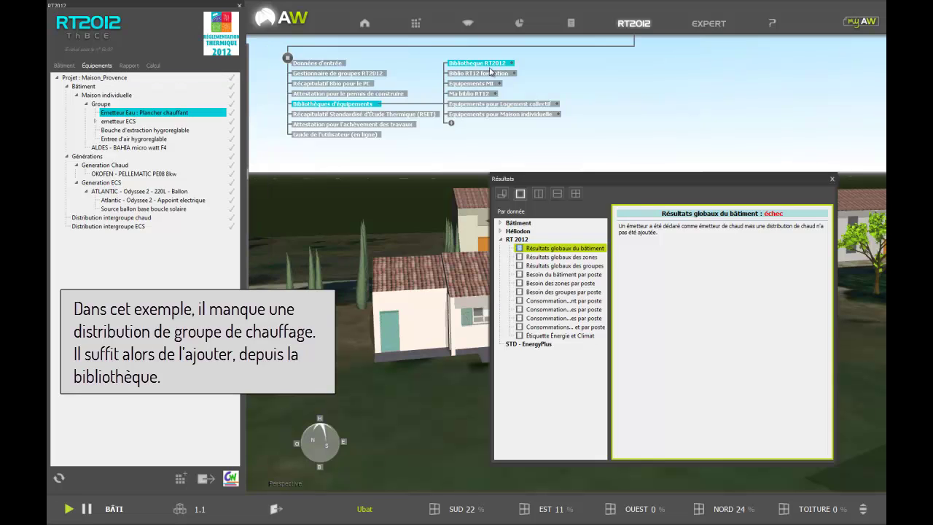
click(513, 65)
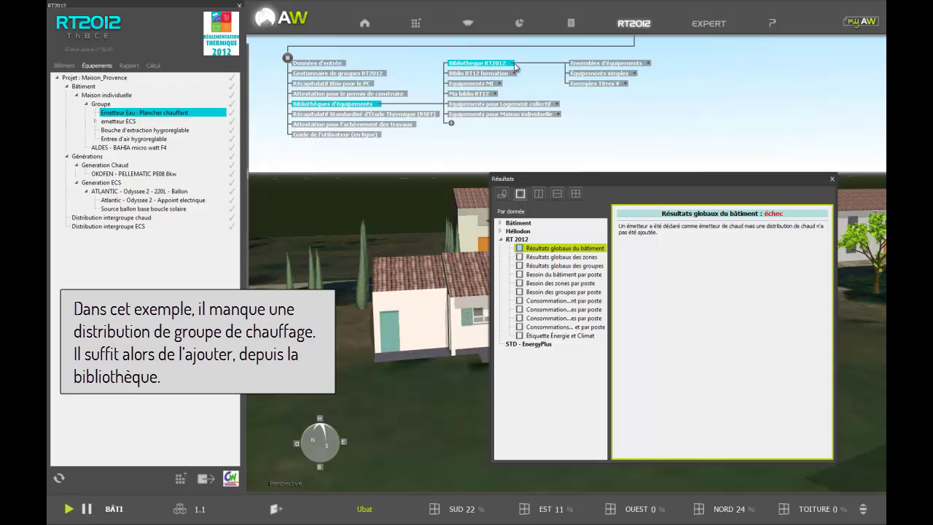
click(637, 74)
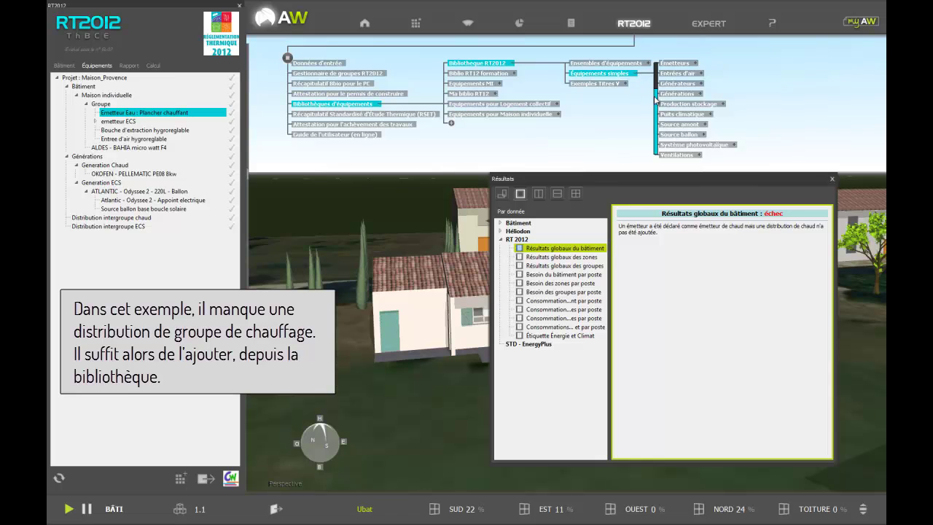
scroll(659, 109, up, 2)
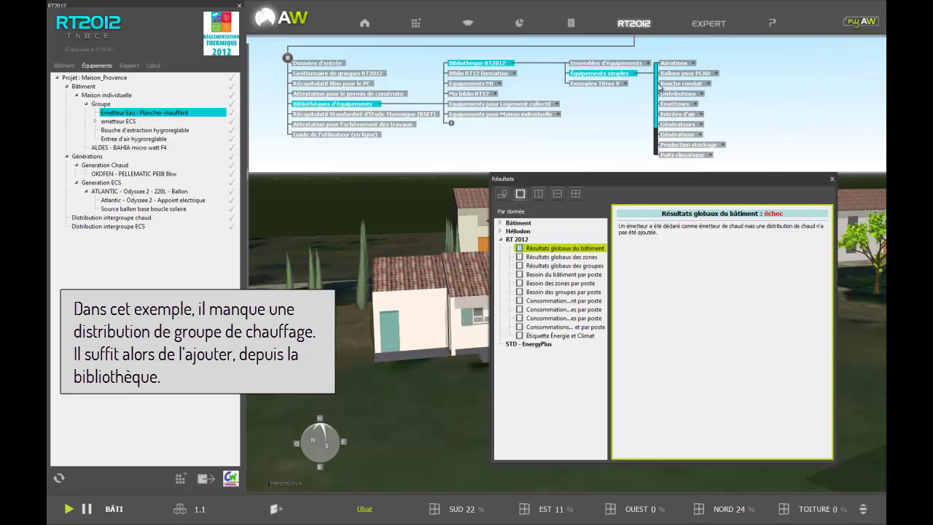
click(703, 95)
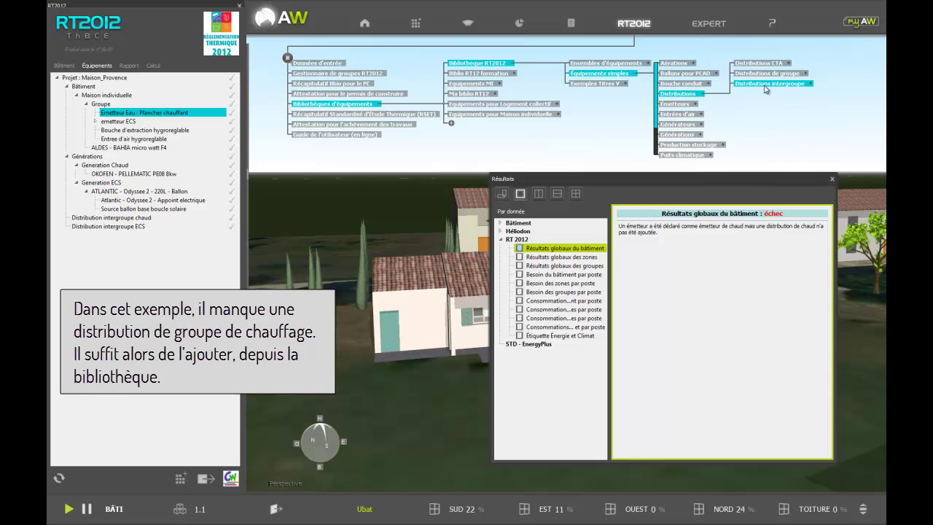
click(805, 74)
click(764, 75)
drag(204, 226, 170, 124)
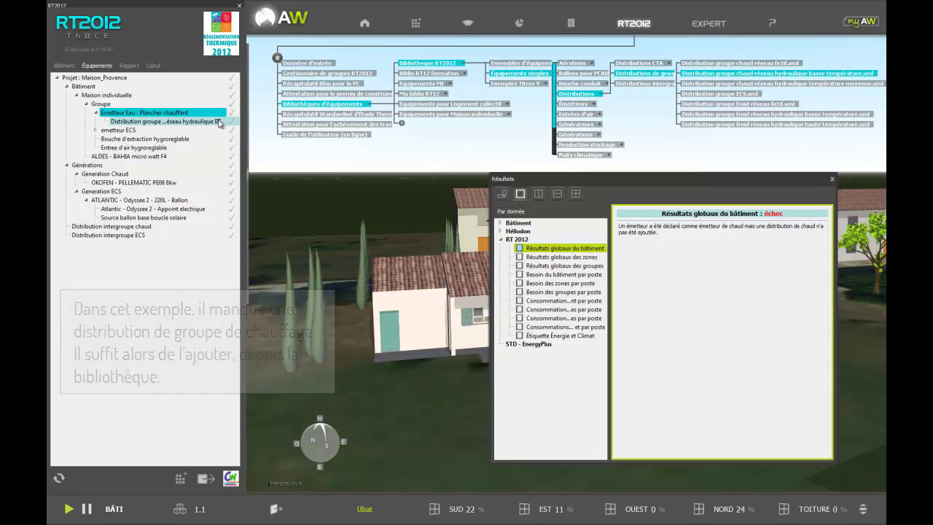
- Rerun the RT2012 calculation in Th-BCE mode despite the unvalidated elements, and dismiss the calculation engine's error report
click(152, 66)
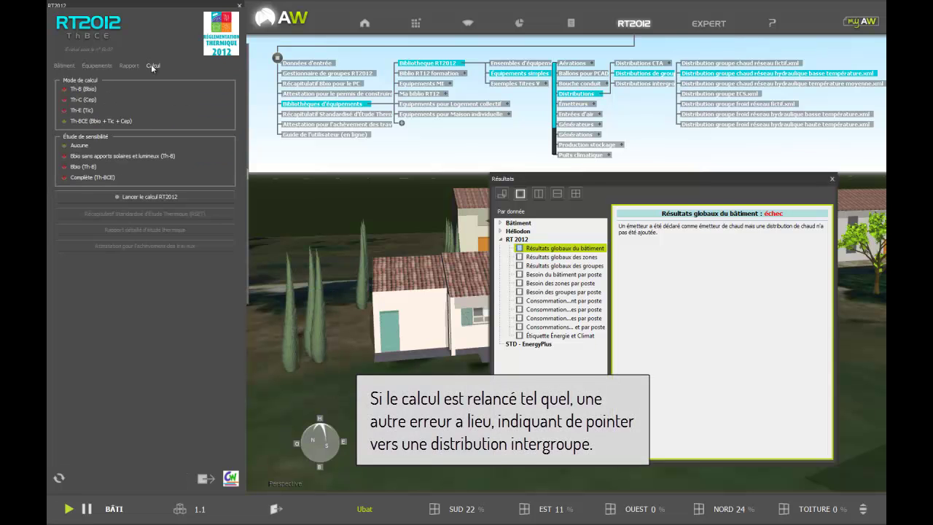
click(148, 197)
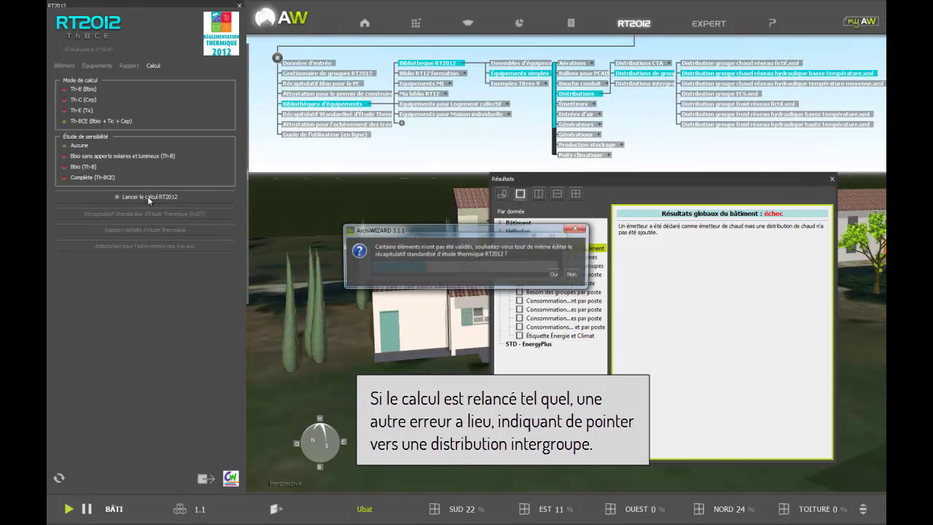
click(555, 274)
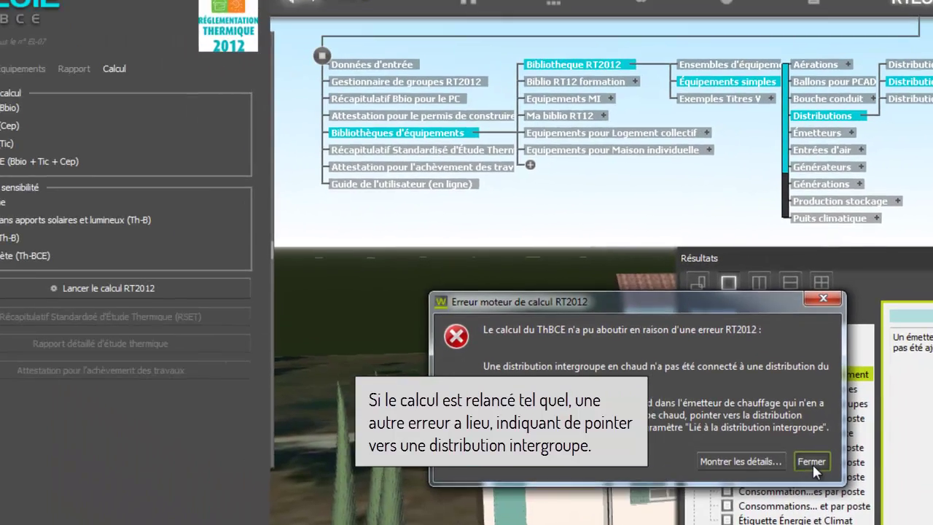
click(664, 345)
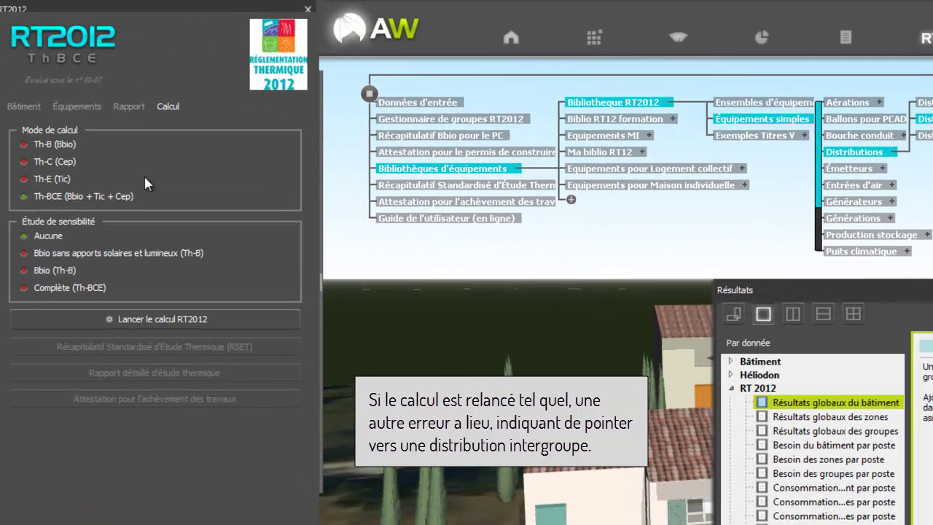
- Link the floor heating emitter's Distribution groupe chaud réseau hydraulique BT to the intergroup distribution Distribution intergroupe chaud
click(92, 108)
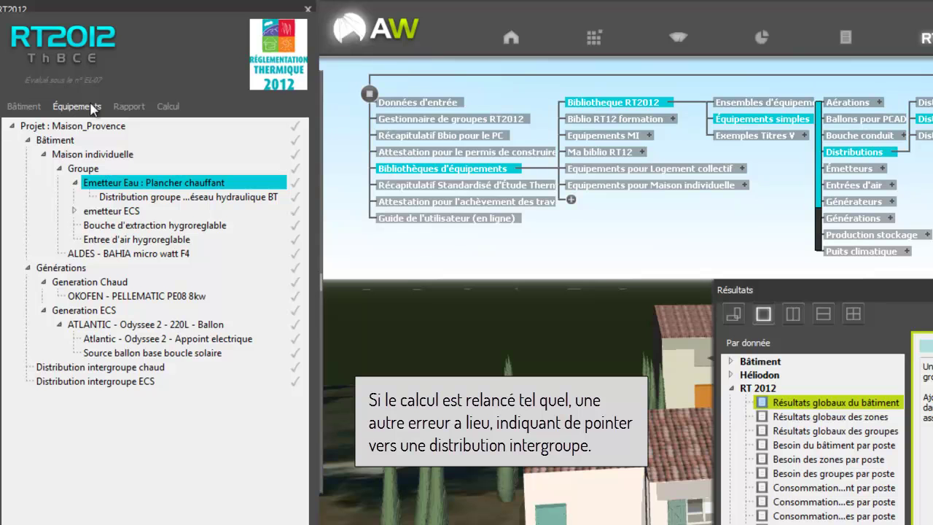
double_click(203, 195)
click(539, 264)
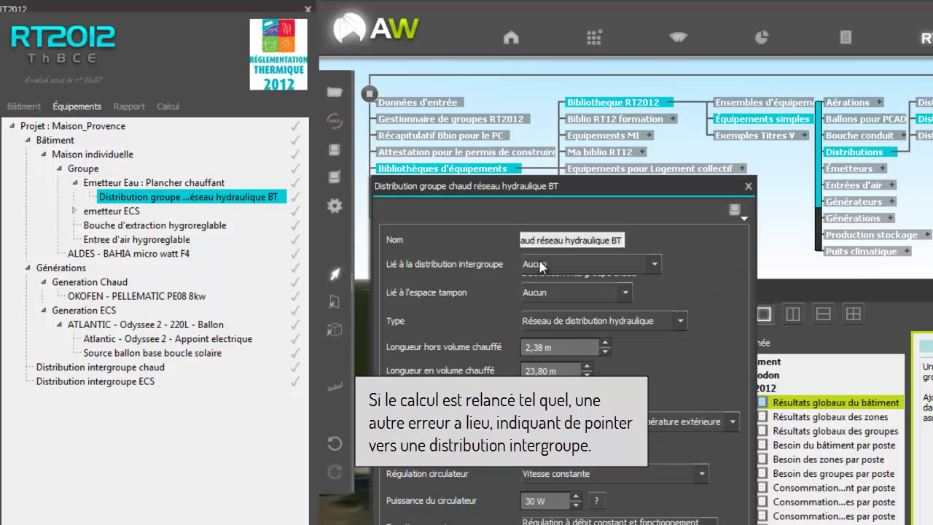
click(546, 289)
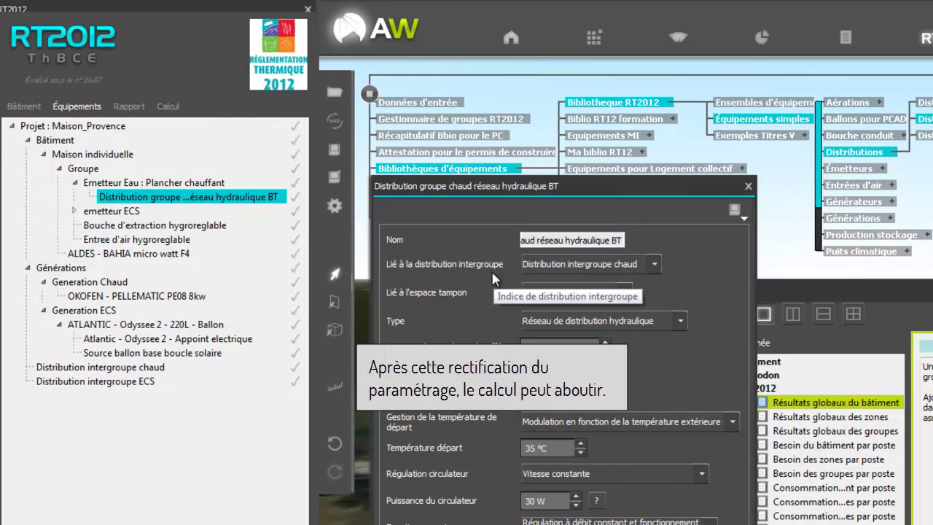
- Launch the Th-BCE calculation again with the corrected distribution link, accepting the unvalidated elements
click(170, 107)
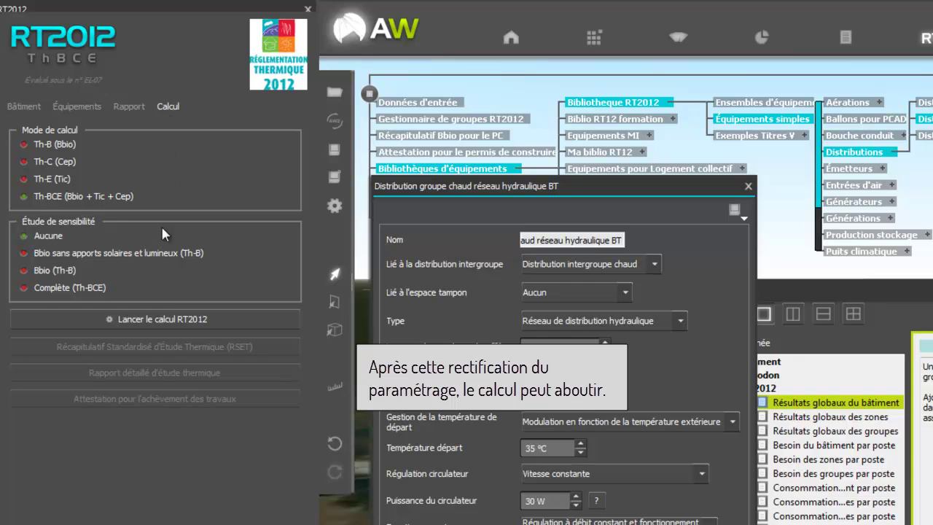
click(178, 325)
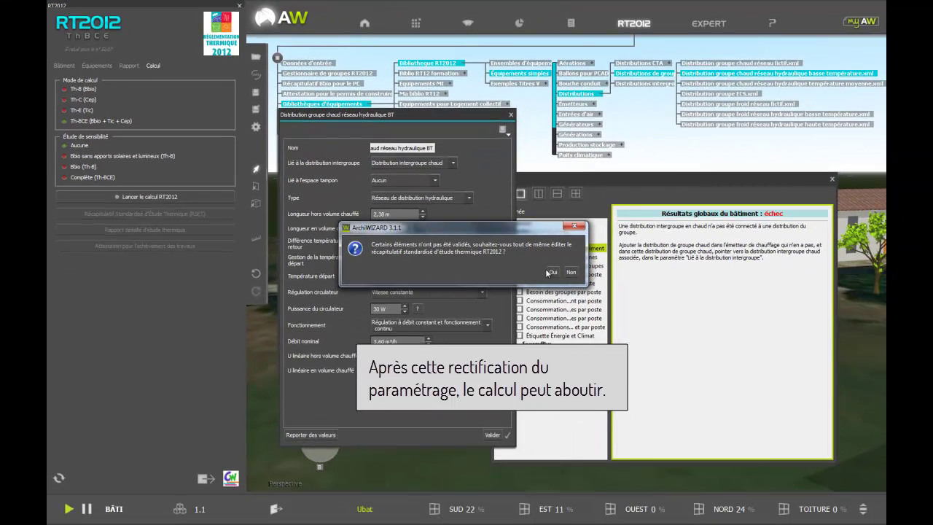
click(552, 272)
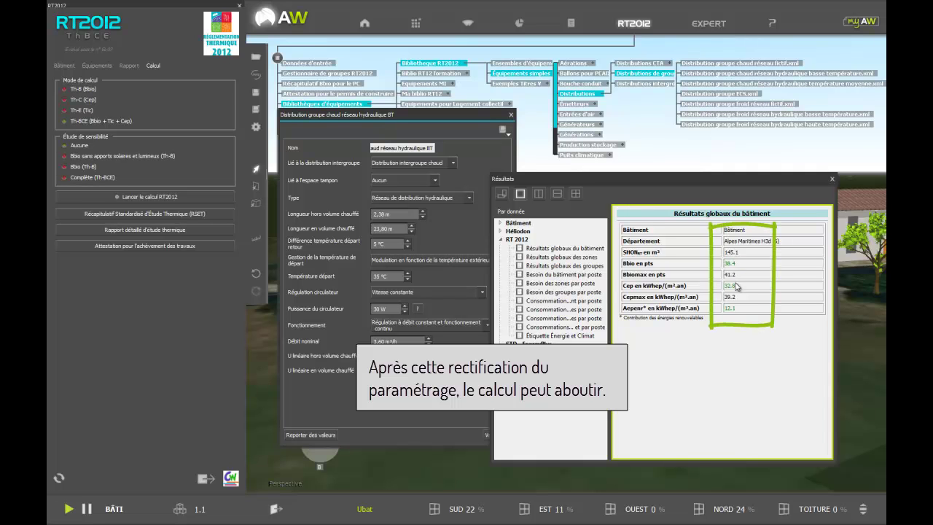
- Switch the summary bar to the RT2012 indicators and close the RT2012, distribution settings and Résultats windows
click(863, 508)
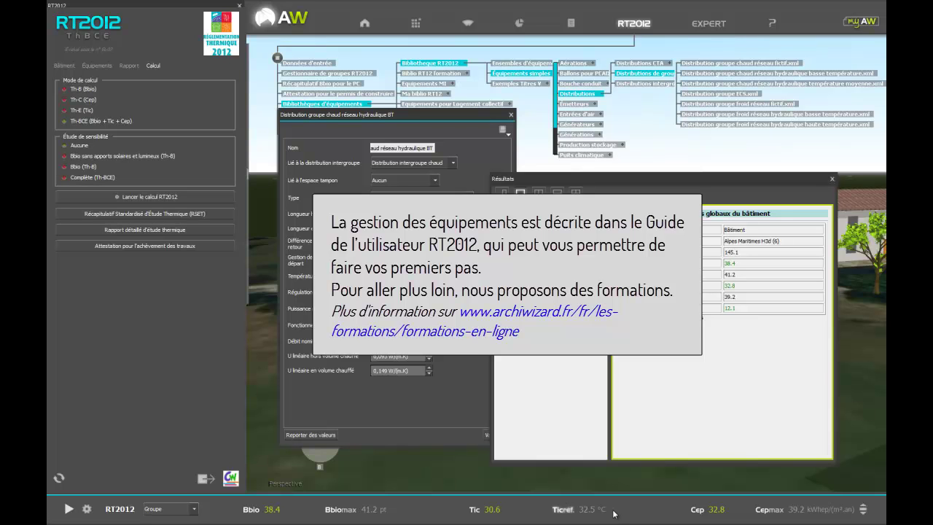
click(238, 7)
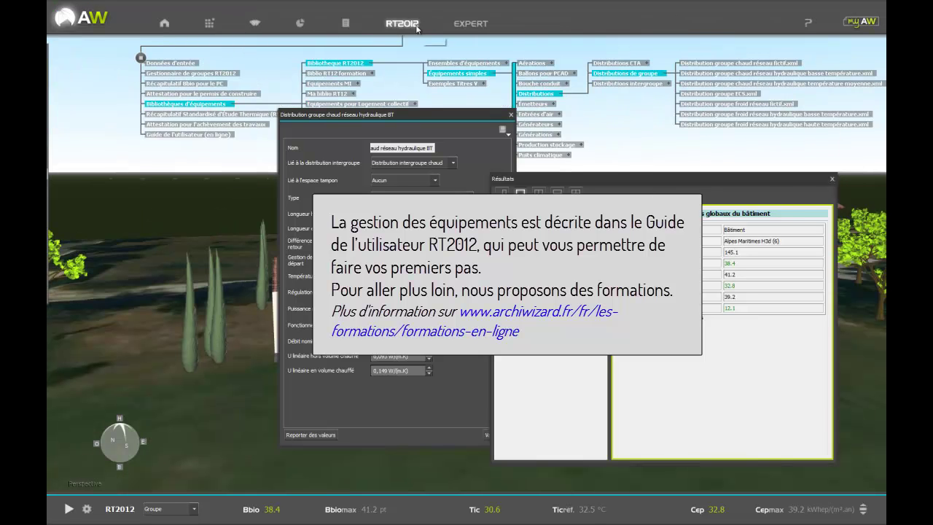
click(511, 114)
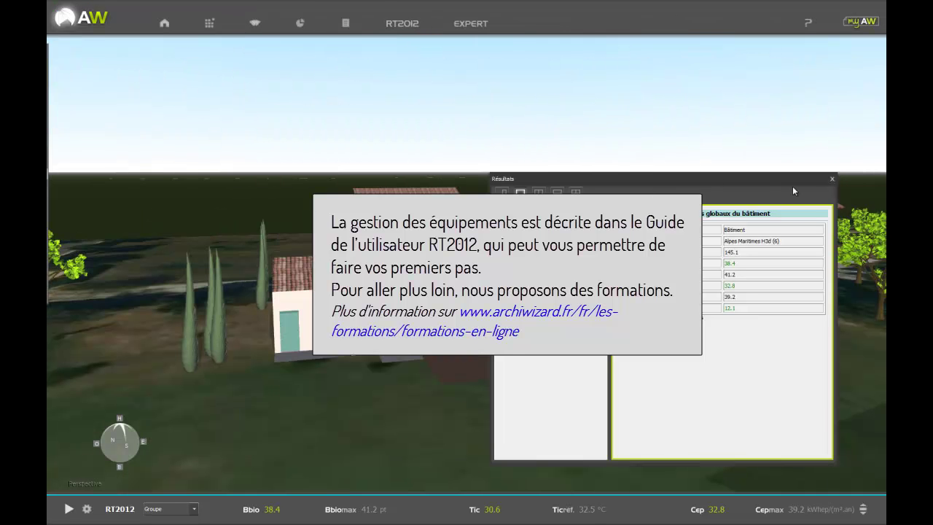
click(832, 179)
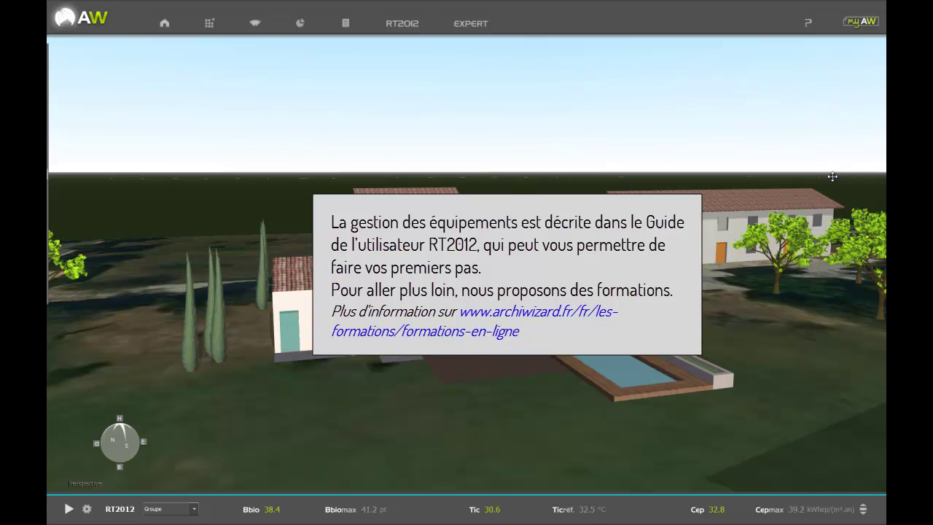